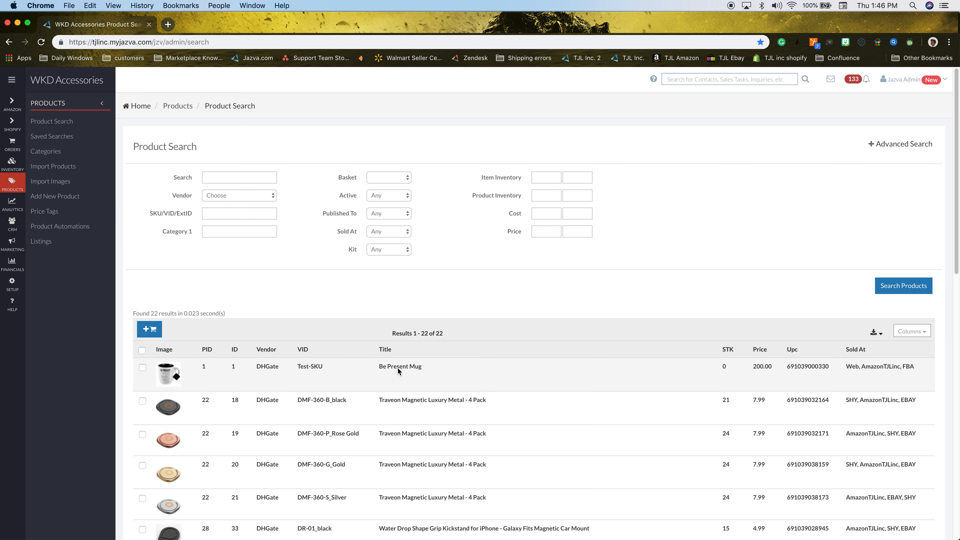
Open the Be Present Mug product and bring up its AmazonTJLinc sales channel mapping
left_click(399, 367)
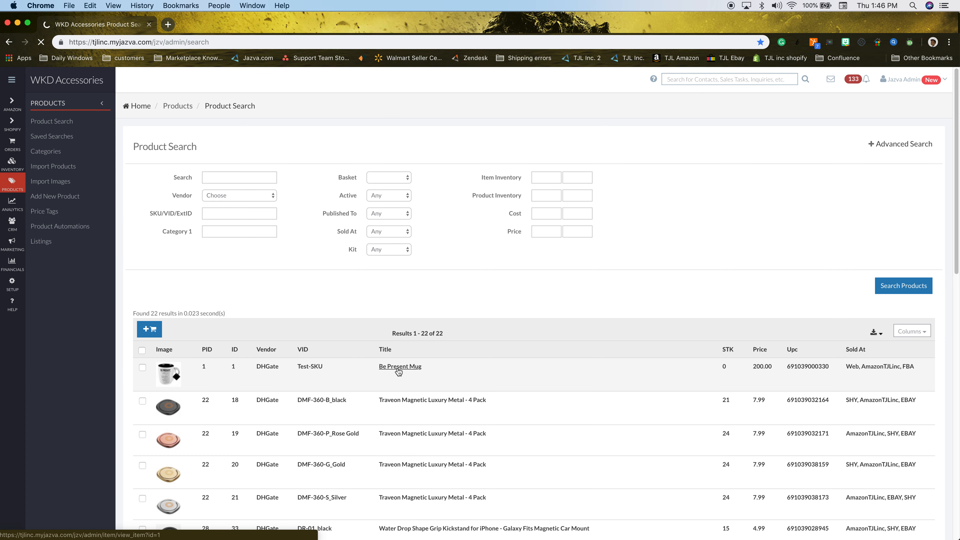
scroll(410, 395, "down", 1)
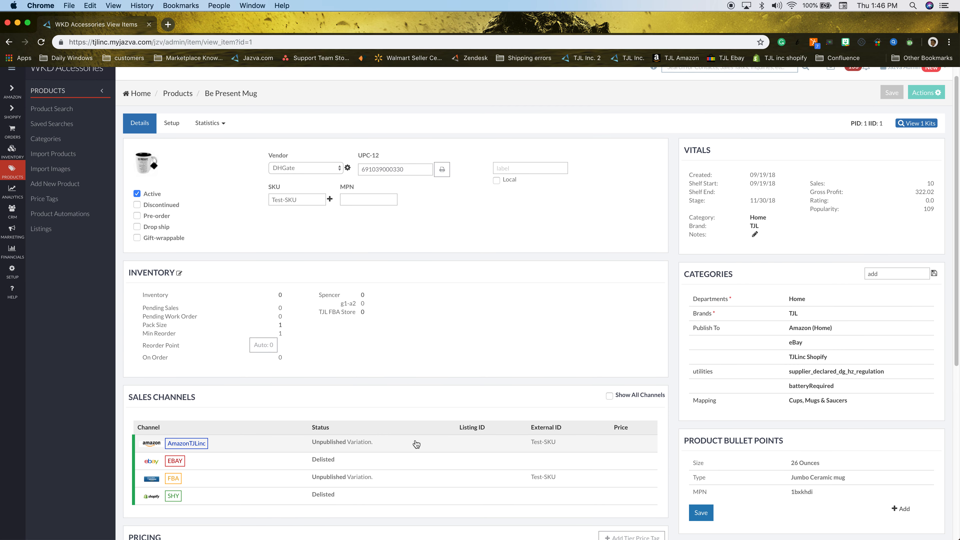
left_click(403, 443)
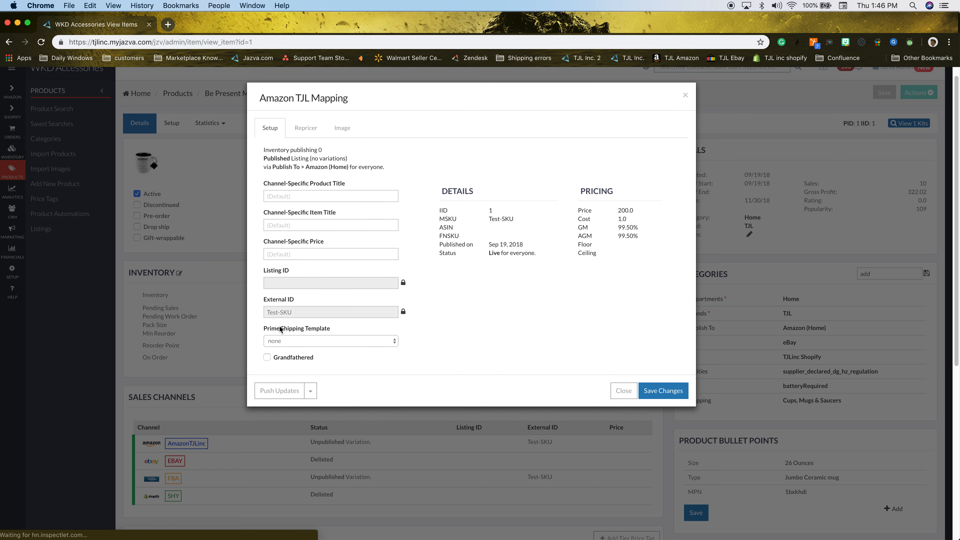
Unlock the External ID of the Amazon TJL mapping, clear its value and save the changes
left_click(403, 313)
key("Return")
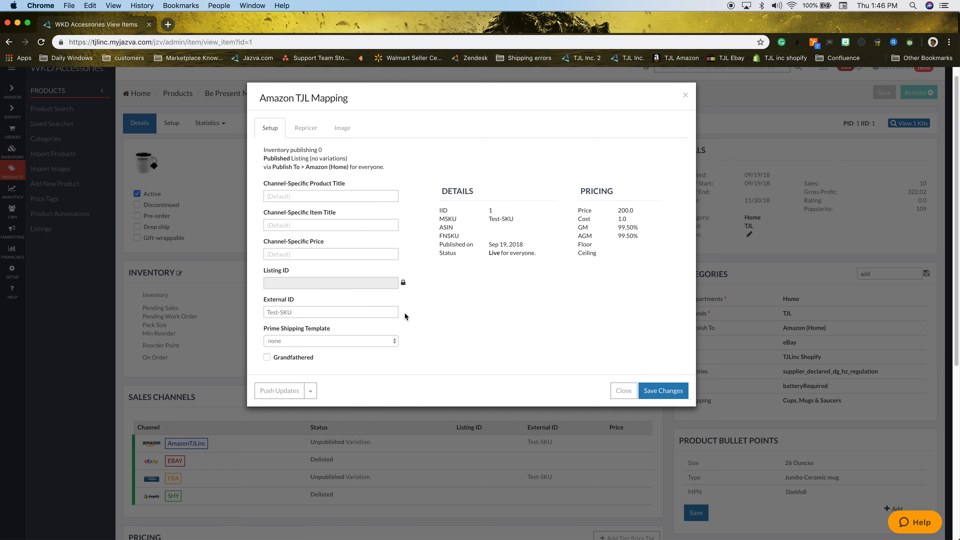
left_click(371, 313)
key("ctrl+a")
key("BackSpace")
left_click(657, 391)
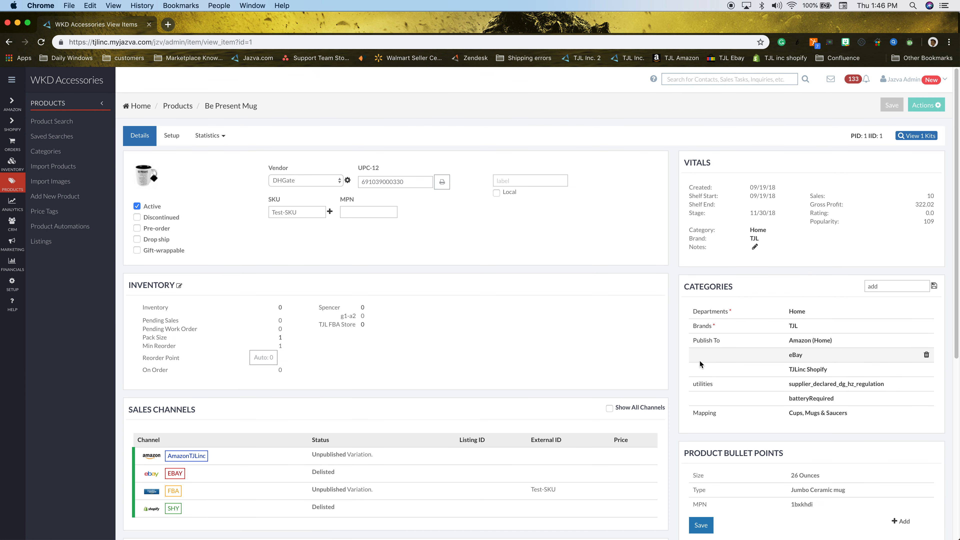
Open the product's Amazon (Home) category and review the Remote Id choices for publishing to Amazon TJL, without adding one
left_click(810, 341)
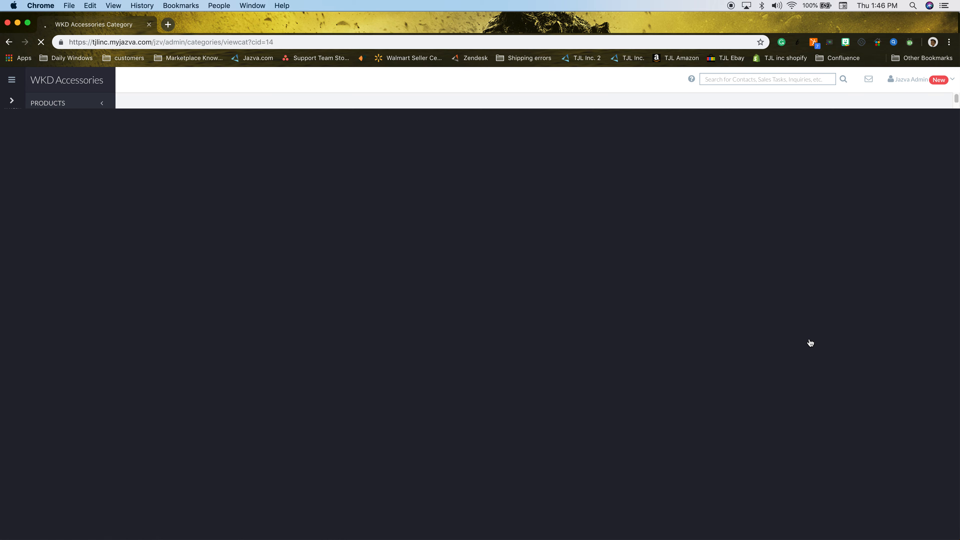
scroll(408, 349, "down", 2)
scroll(402, 354, "down", 4)
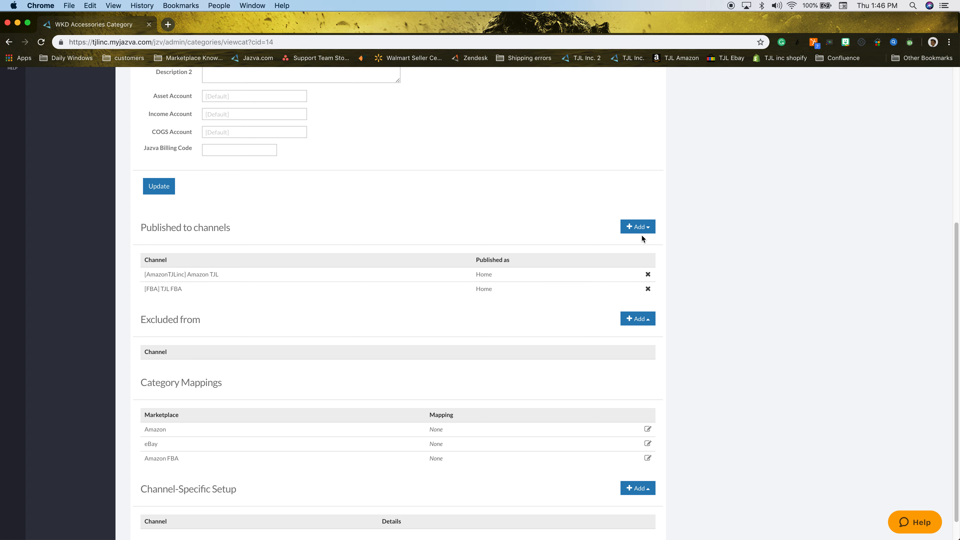
left_click(639, 227)
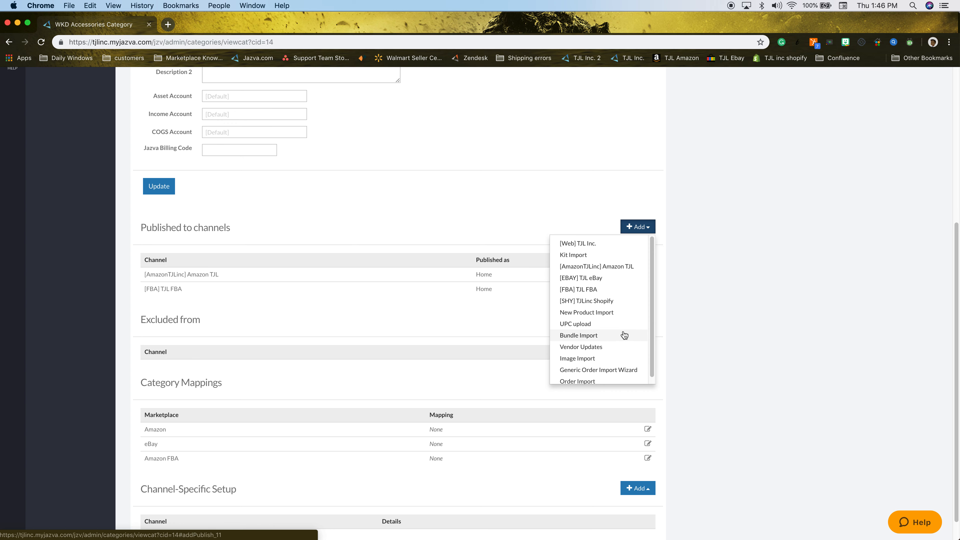
left_click(612, 267)
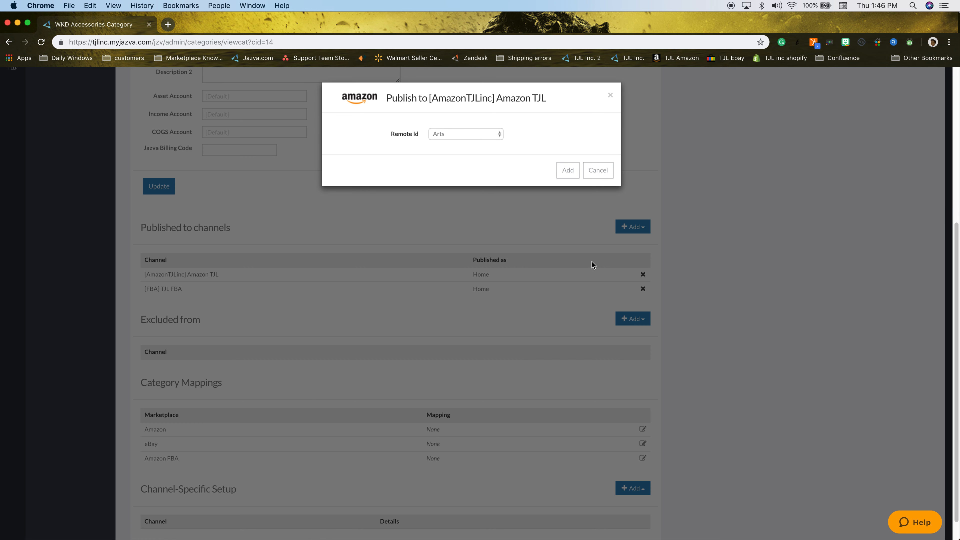
left_click(487, 134)
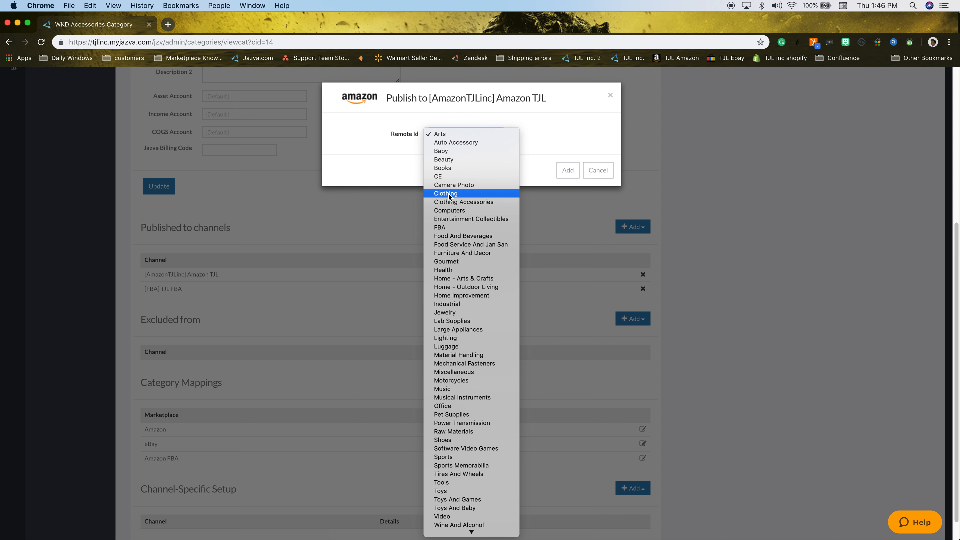
left_click(553, 190)
left_click(534, 203)
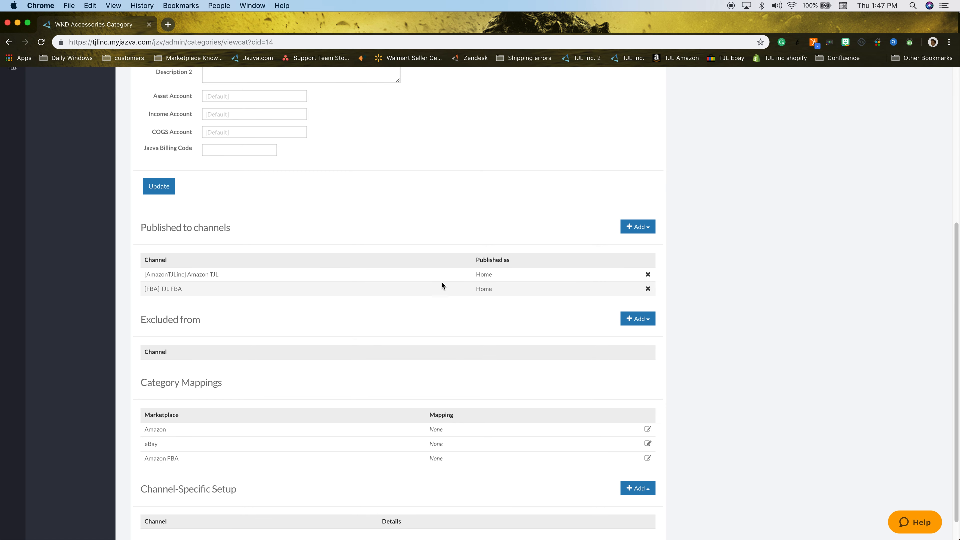
Return to the Be Present Mug product and open its Cups, Mugs & Saucers mapping category at the marketplace mappings
scroll(480, 265, "up", 3)
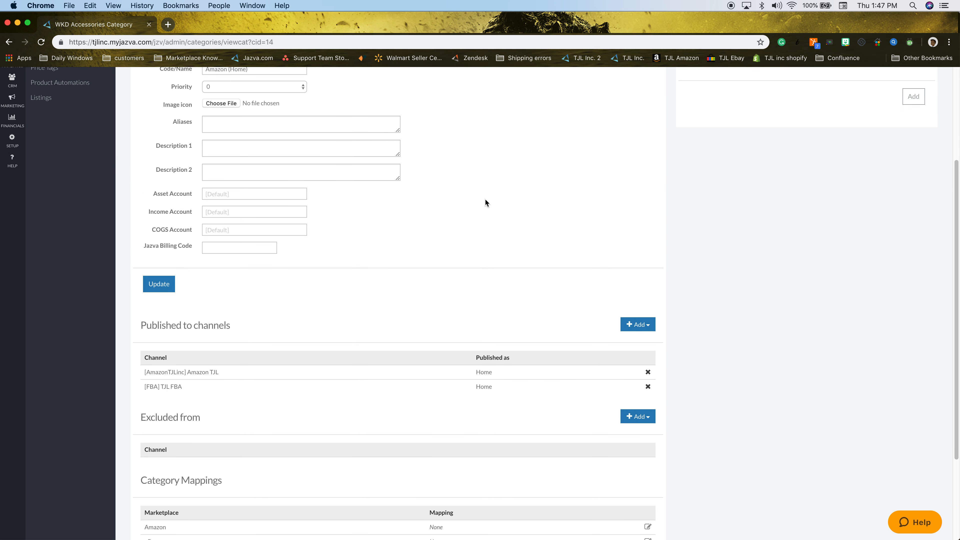
right_click(485, 200)
left_click(511, 203)
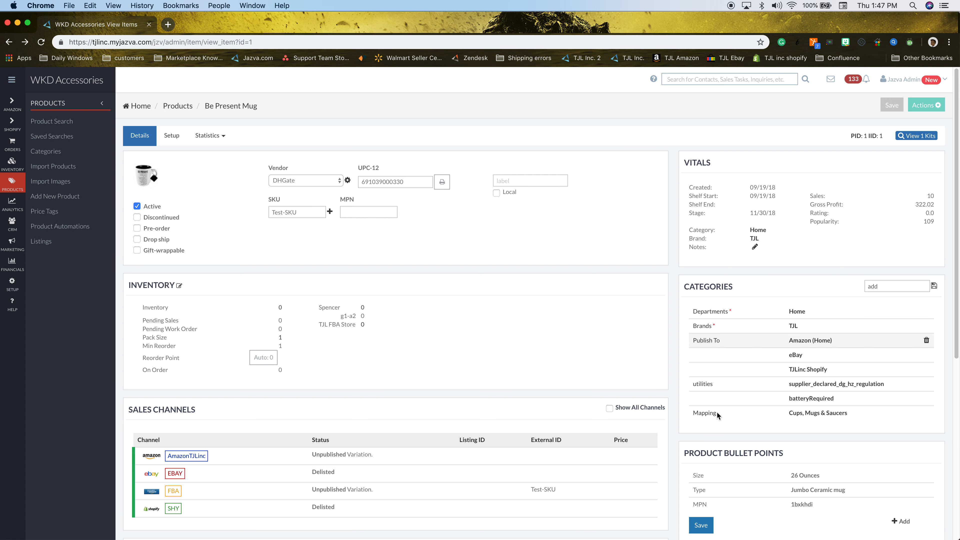
left_click(814, 415)
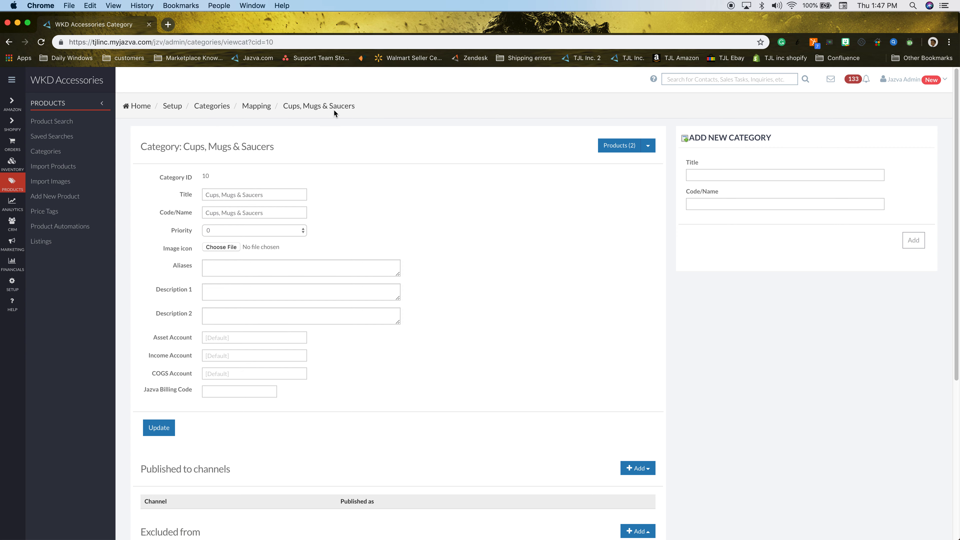
scroll(436, 306, "down", 5)
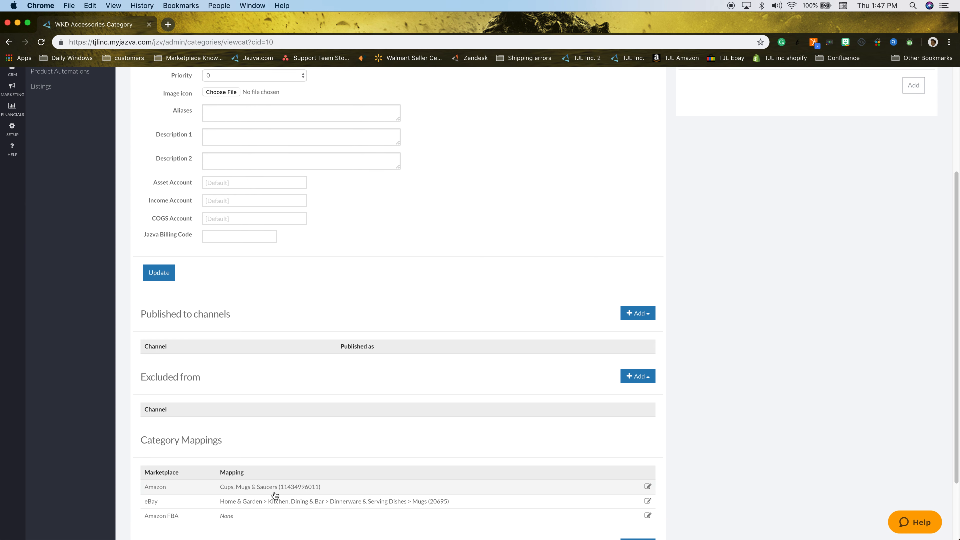
scroll(266, 490, "down", 2)
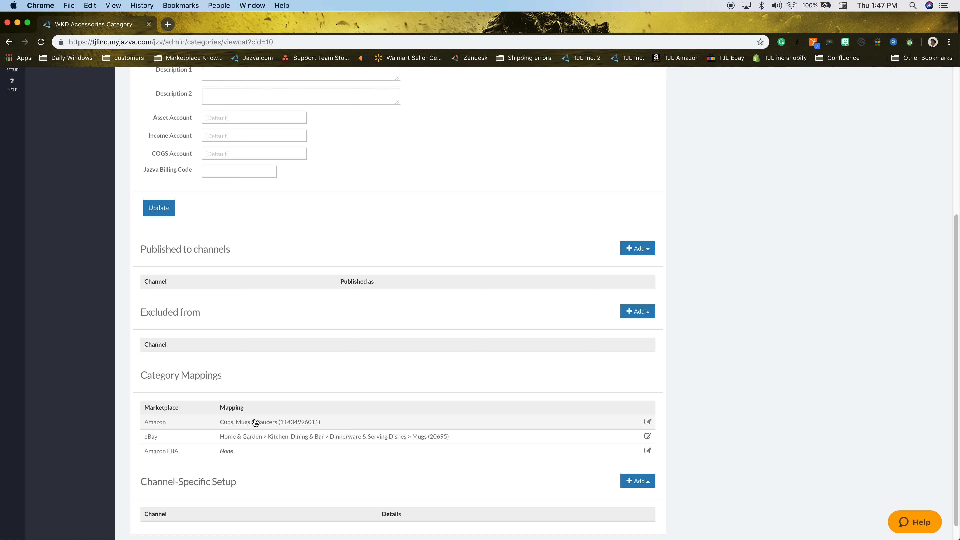
Search "Cups, Mugs & Saucers" for the Amazon mapping and save Handmade Products/Home & Kitchen/Kitchen & Dining/Tableware/Cups/ Mugs & Saucers/Cups
left_click(282, 422)
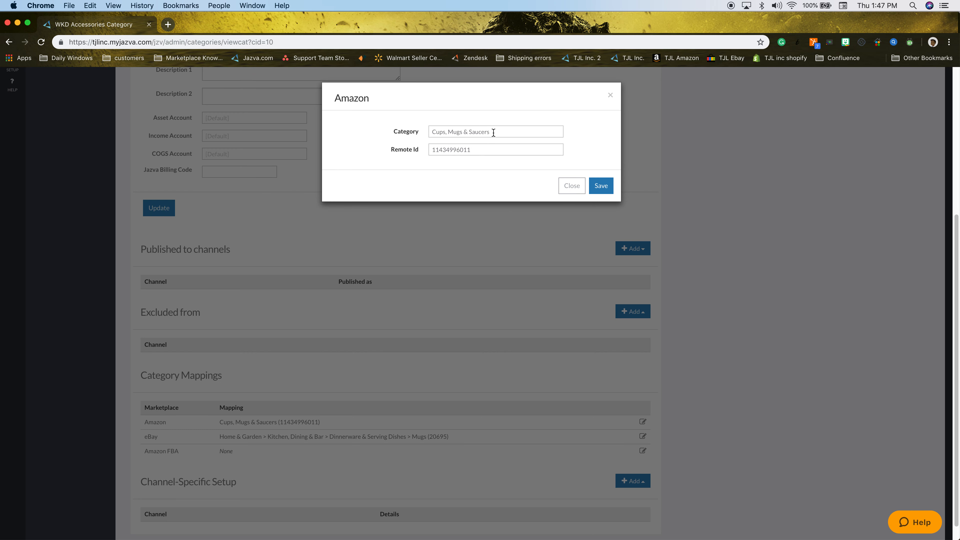
left_click_drag(494, 132, 429, 131)
right_click(430, 131)
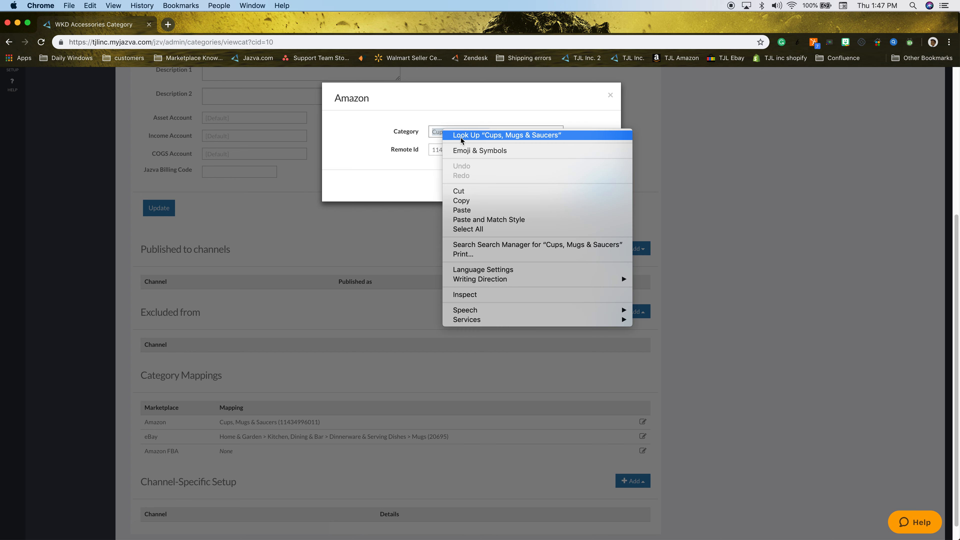
left_click(486, 202)
key("BackSpace")
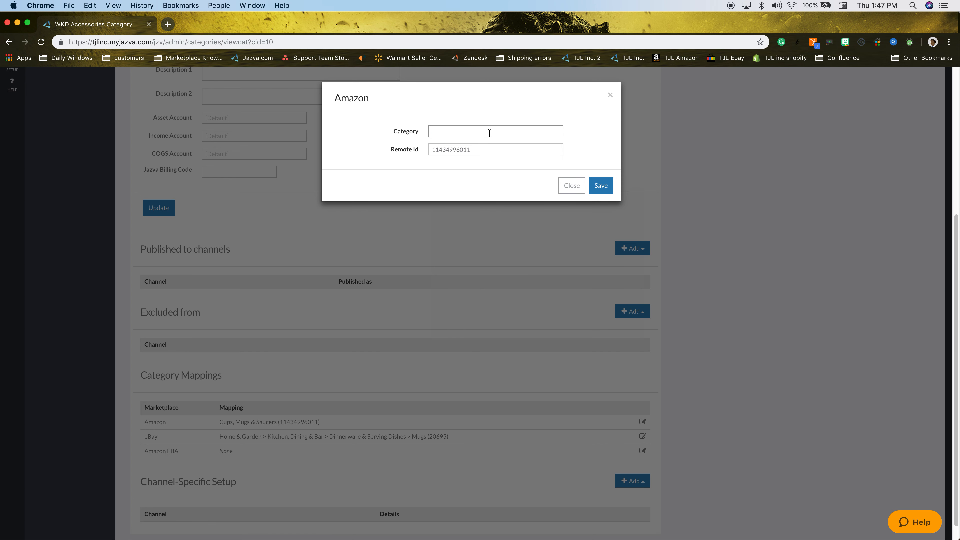
key("super+v")
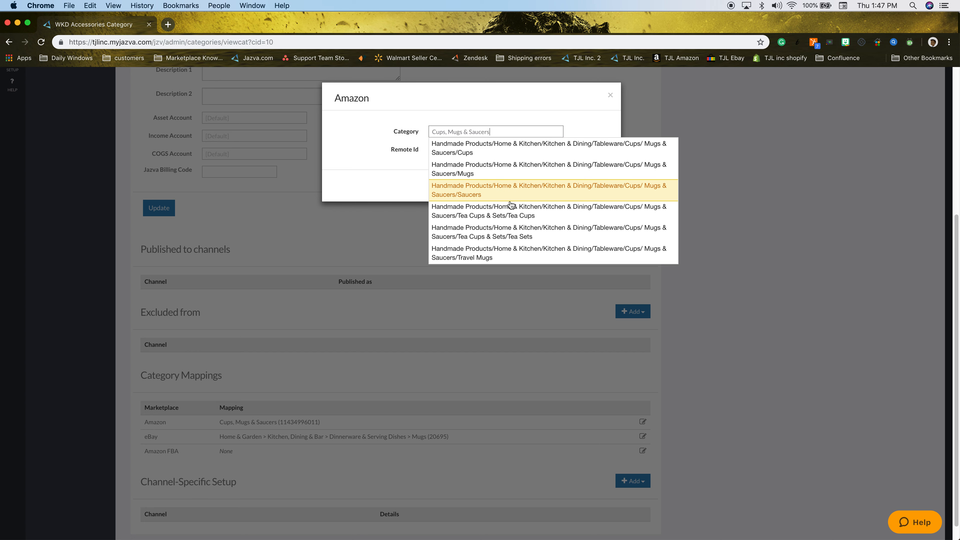
scroll(511, 220, "down", 1)
scroll(511, 223, "up", 1)
scroll(513, 220, "up", 4)
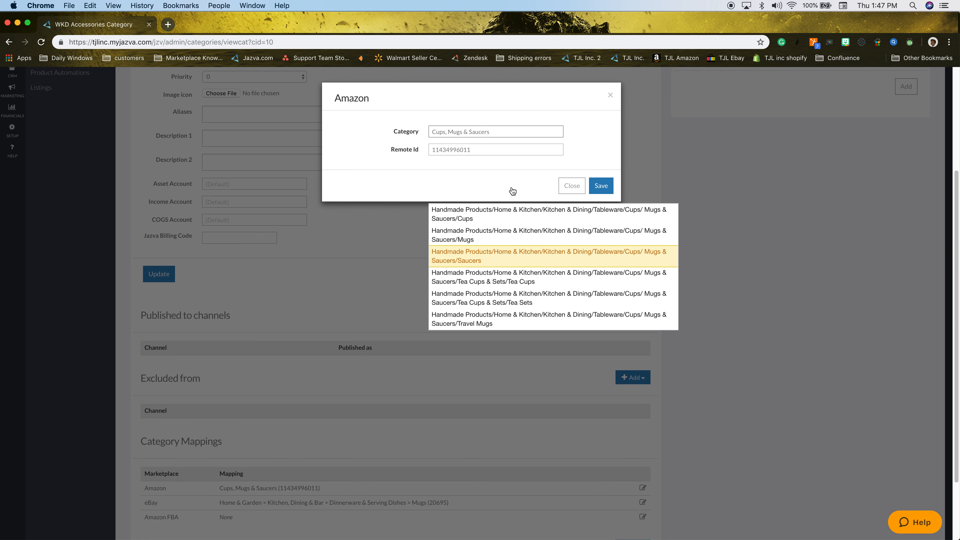
left_click(530, 217)
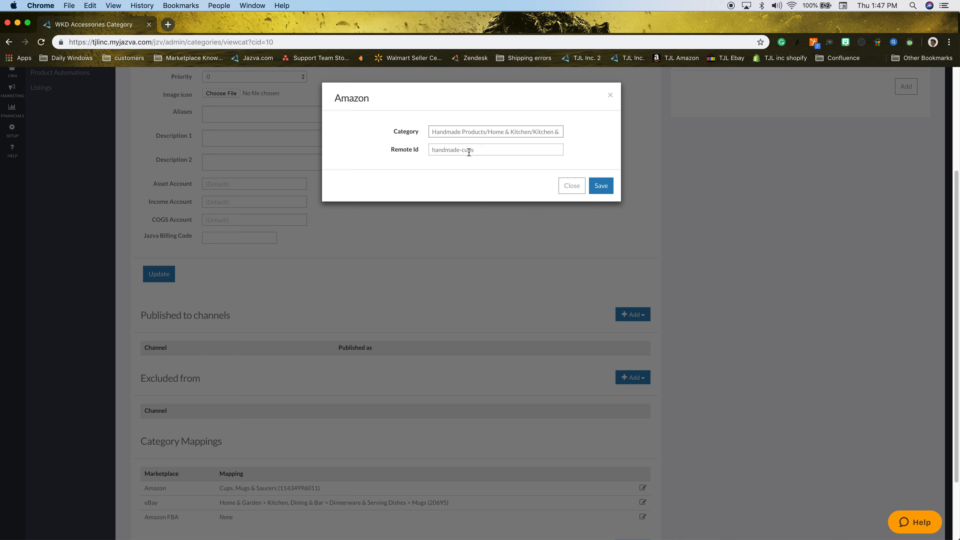
left_click(596, 188)
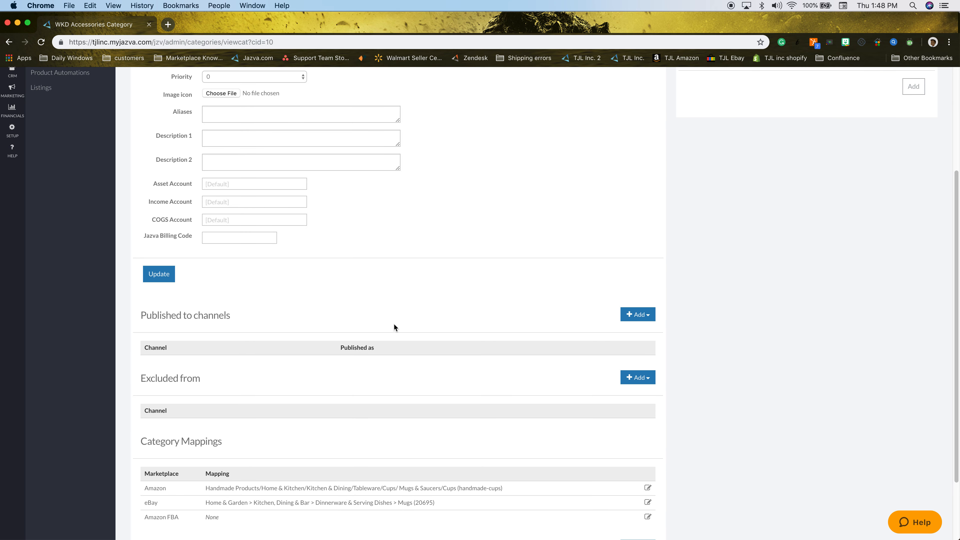
Check the category's Amazon mapping and return to the Be Present Mug product page
scroll(322, 412, "down", 2)
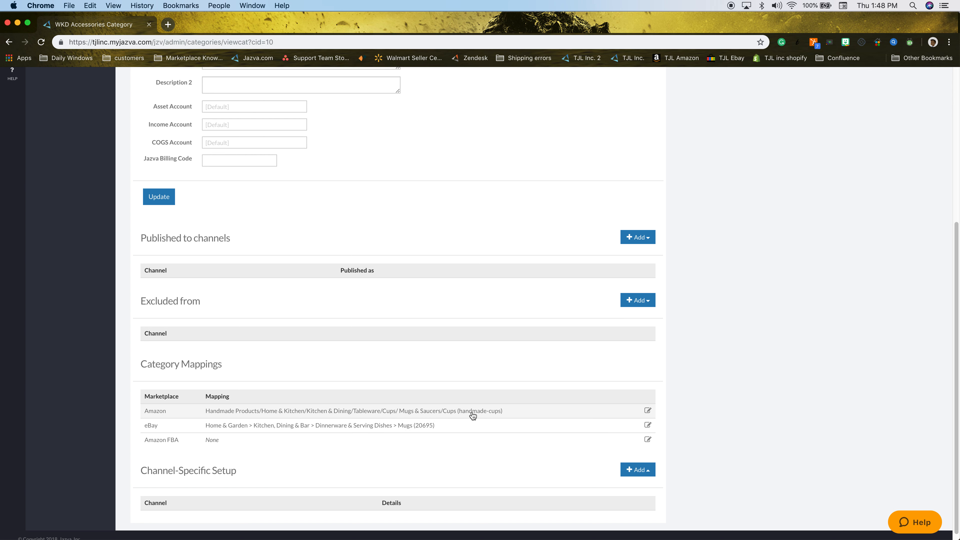
scroll(477, 241, "up", 2)
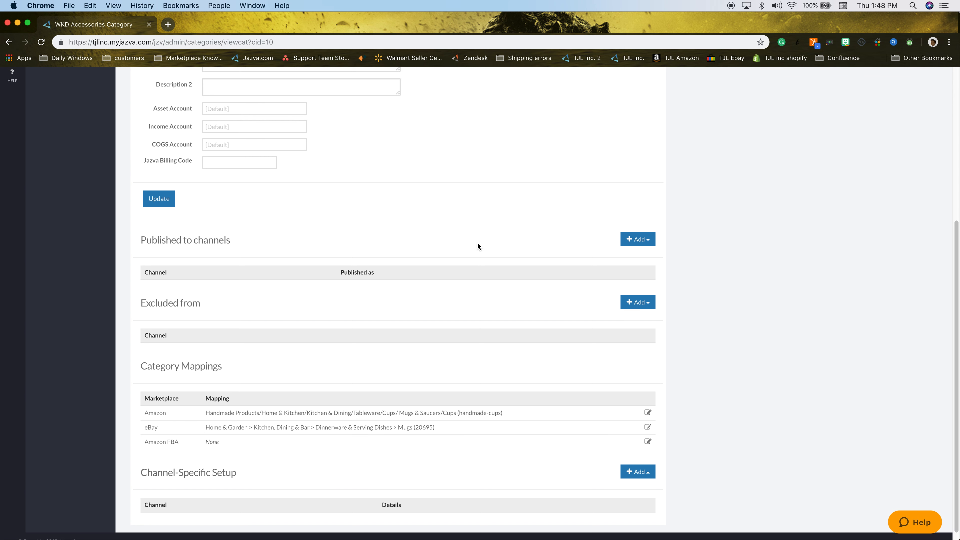
right_click(514, 220)
left_click(536, 220)
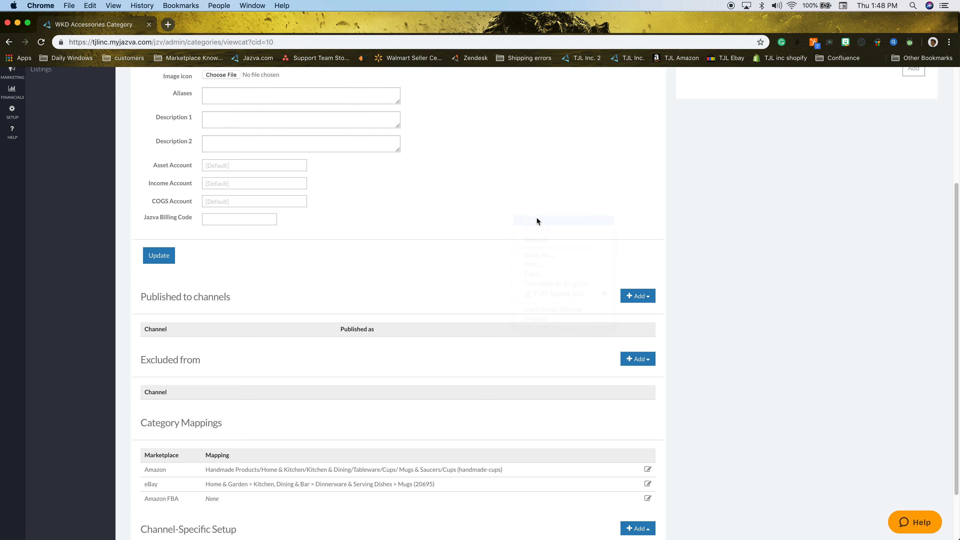
right_click(536, 216)
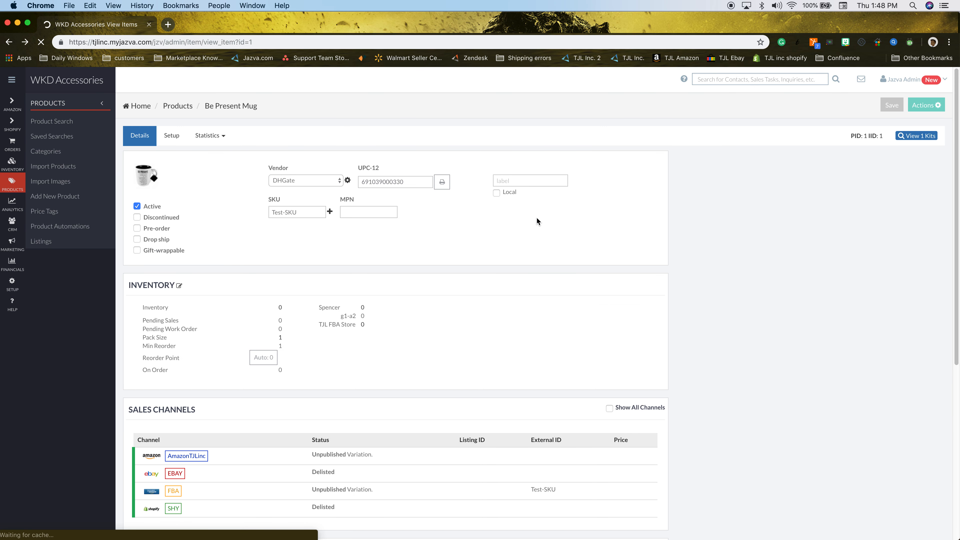
left_click(517, 223)
scroll(599, 274, "down", 4)
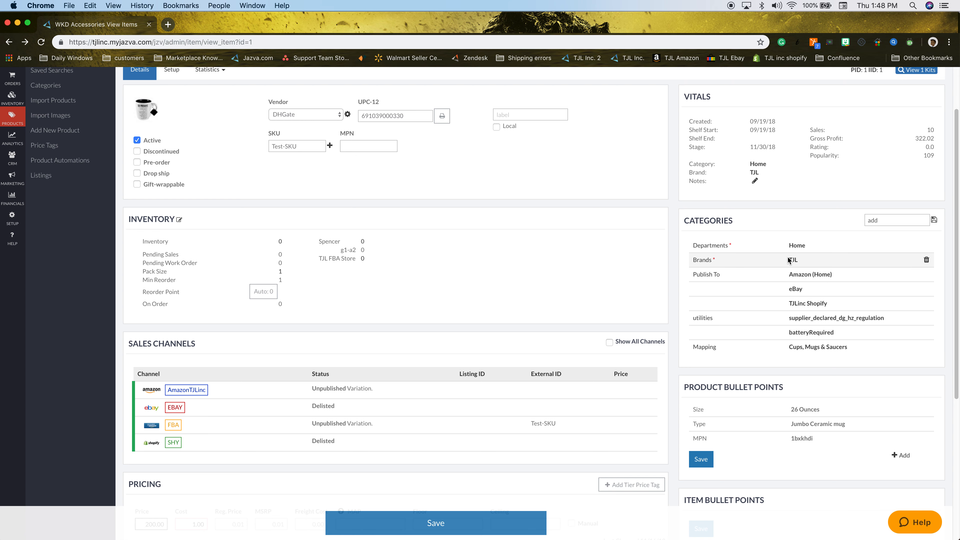
Review the identifier types available for the product's UPC-12 field, keeping UPC-12 and closing the dialog
scroll(607, 240, "up", 1)
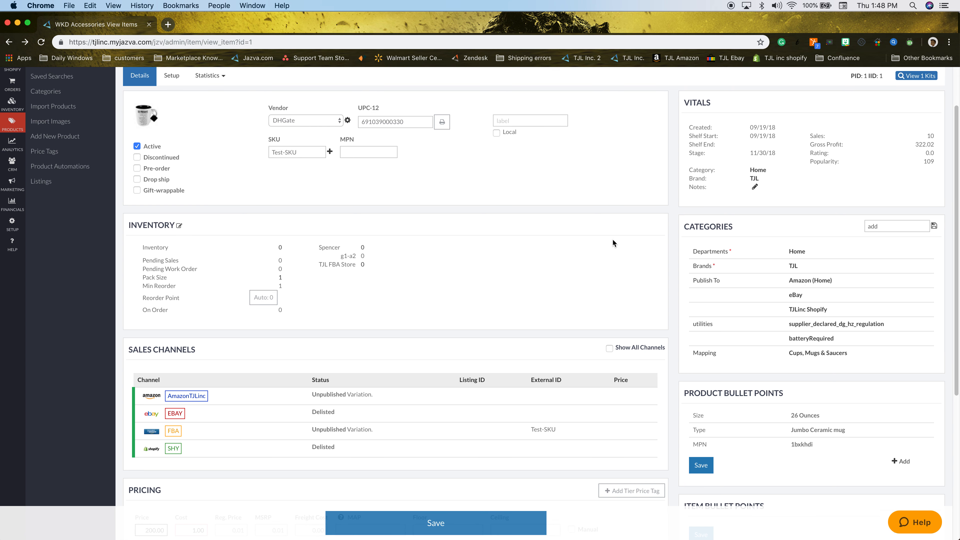
scroll(439, 242, "up", 3)
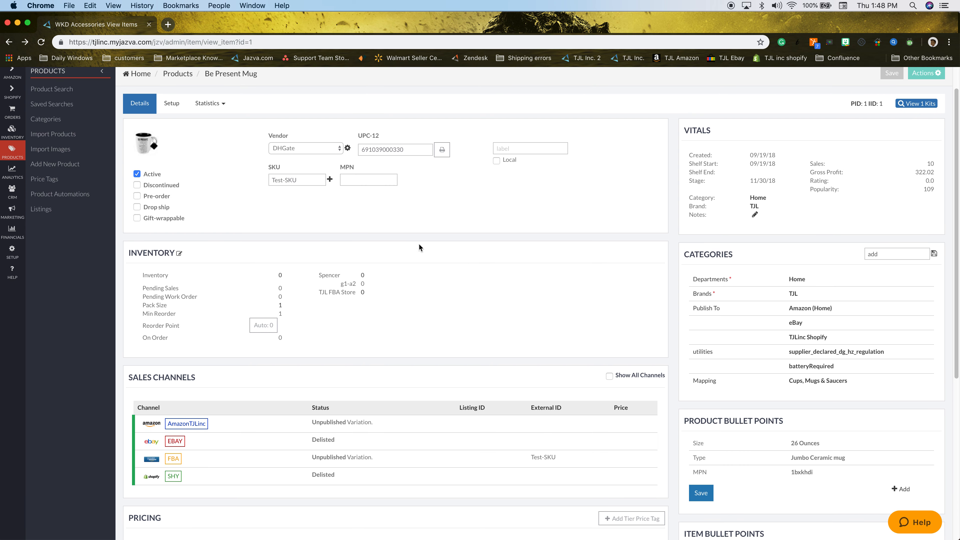
double_click(379, 151)
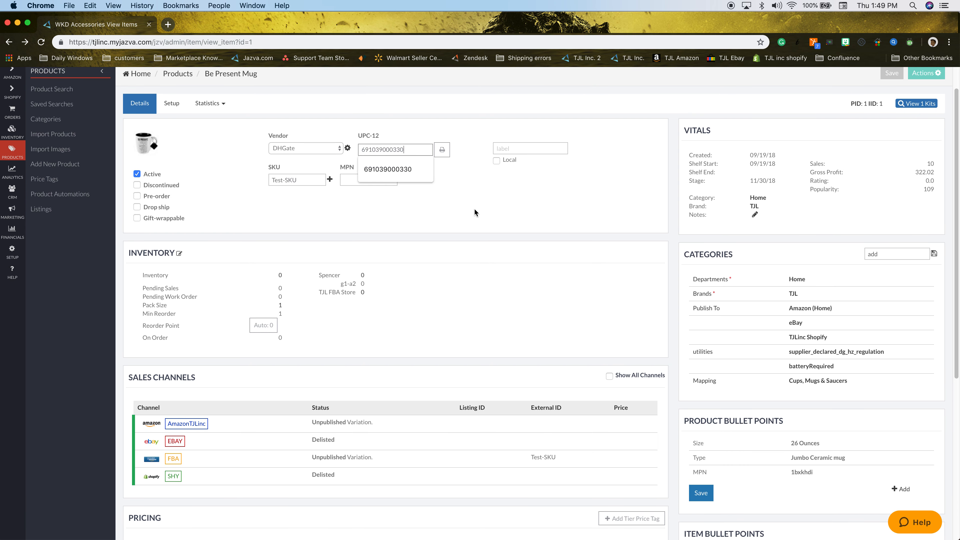
left_click(453, 209)
left_click(372, 136)
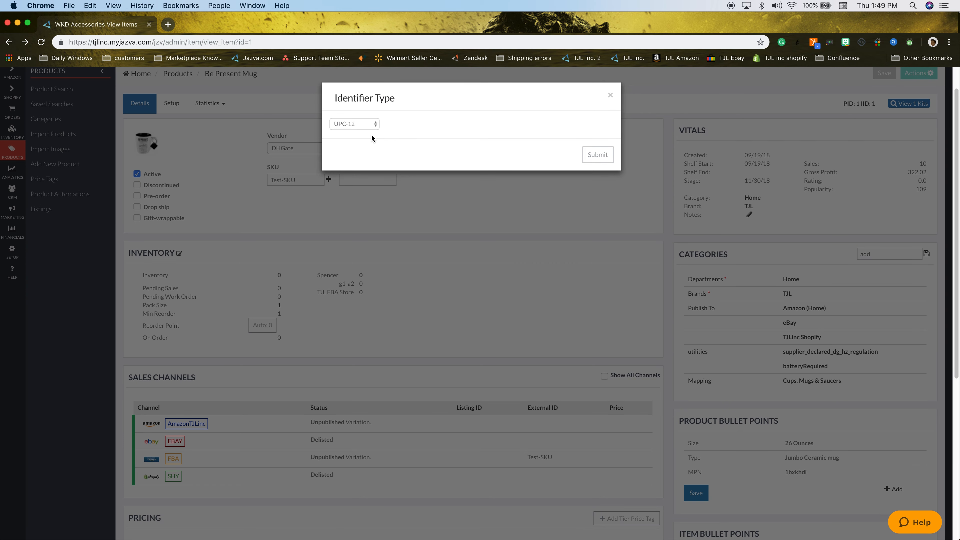
left_click(370, 130)
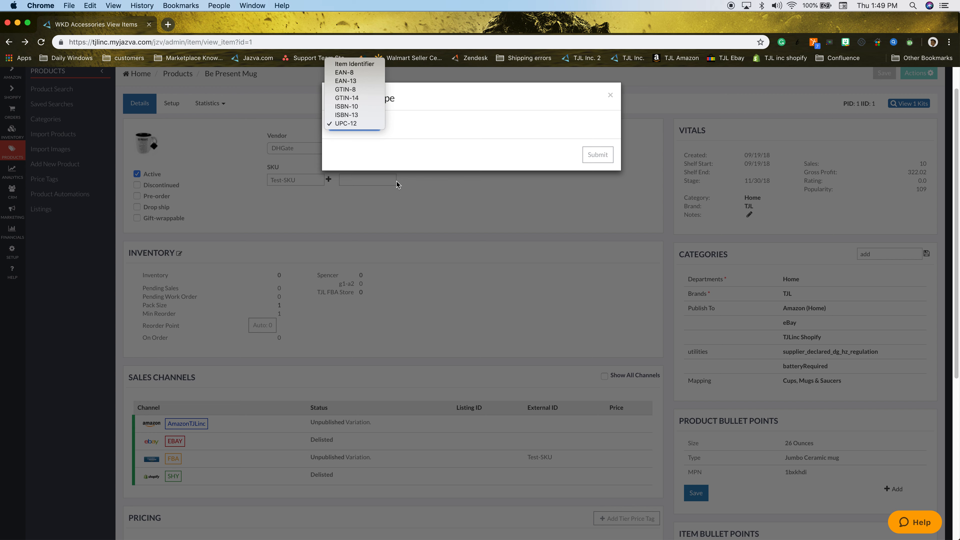
left_click(366, 123)
left_click(468, 204)
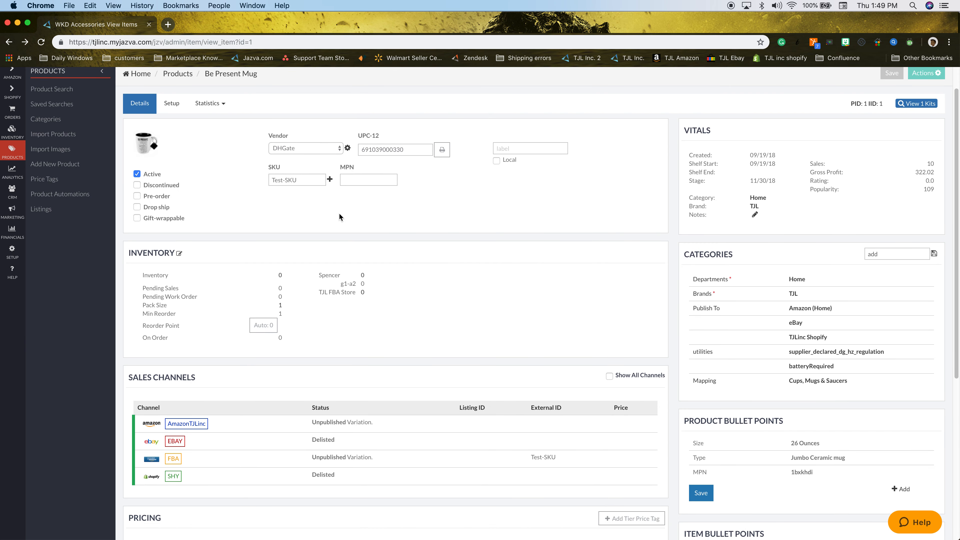
scroll(338, 214, "down", 3)
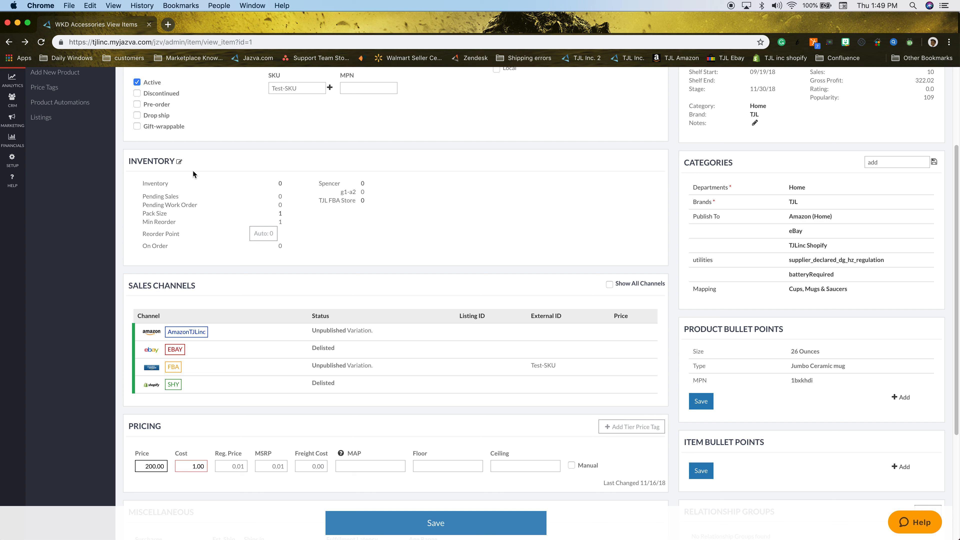
Set the product's Spencer warehouse inventory to 10, with 10 in location g1-a2, and save the product
left_click(179, 162)
left_click(549, 185)
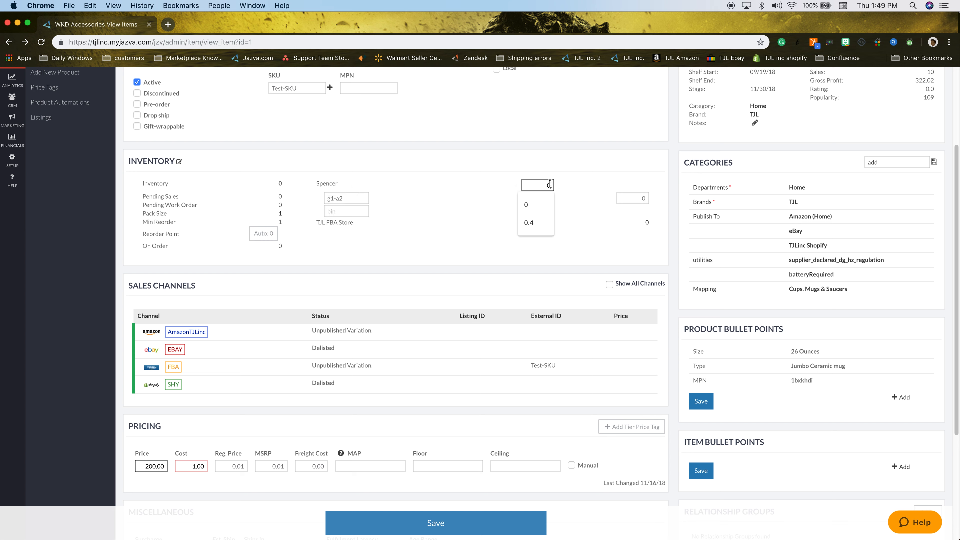
left_click(550, 184)
type("1")
left_click(639, 226)
type("1")
left_click(483, 535)
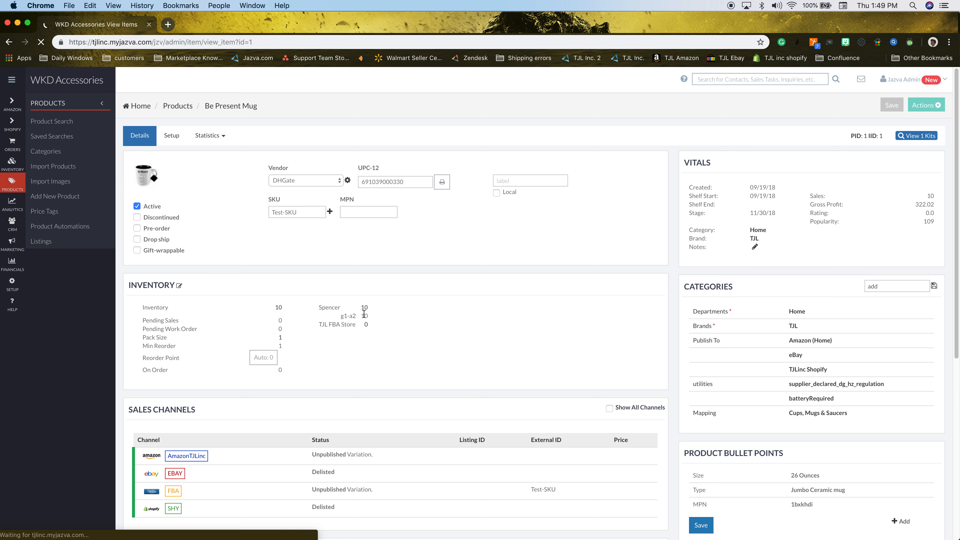
Review the product's updated inventory, pricing, fulfillment settings, dimensions and weights on the details page
scroll(376, 342, "down", 5)
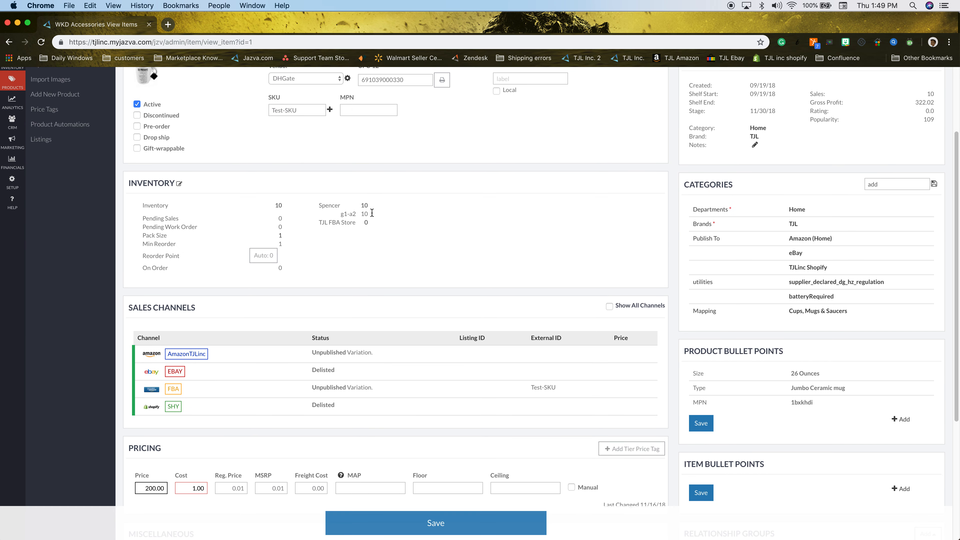
scroll(403, 280, "down", 3)
scroll(414, 295, "down", 3)
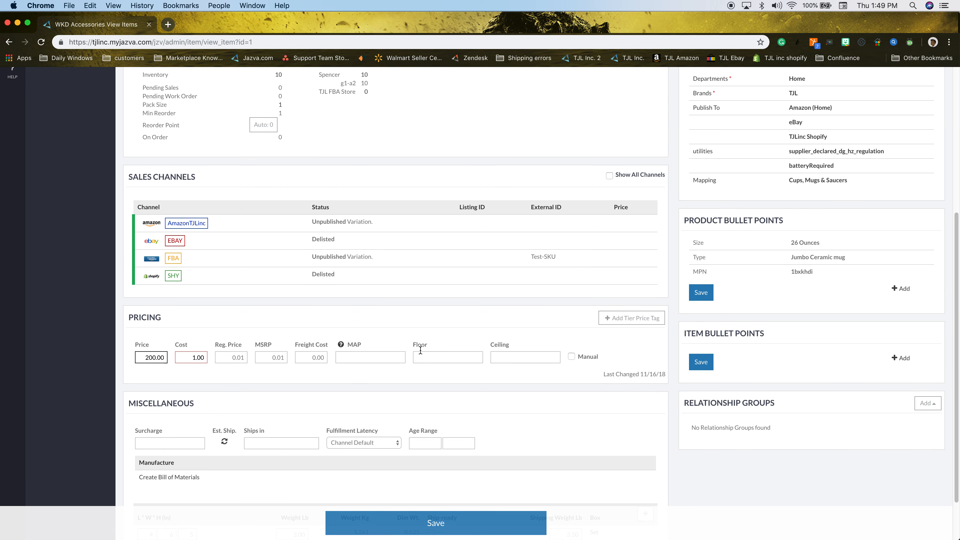
scroll(379, 359, "down", 3)
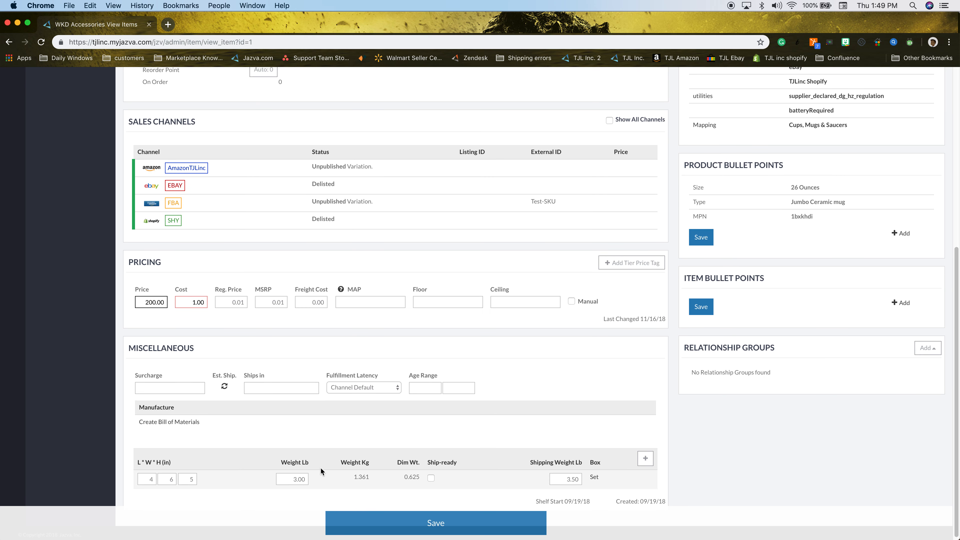
scroll(336, 415, "up", 1)
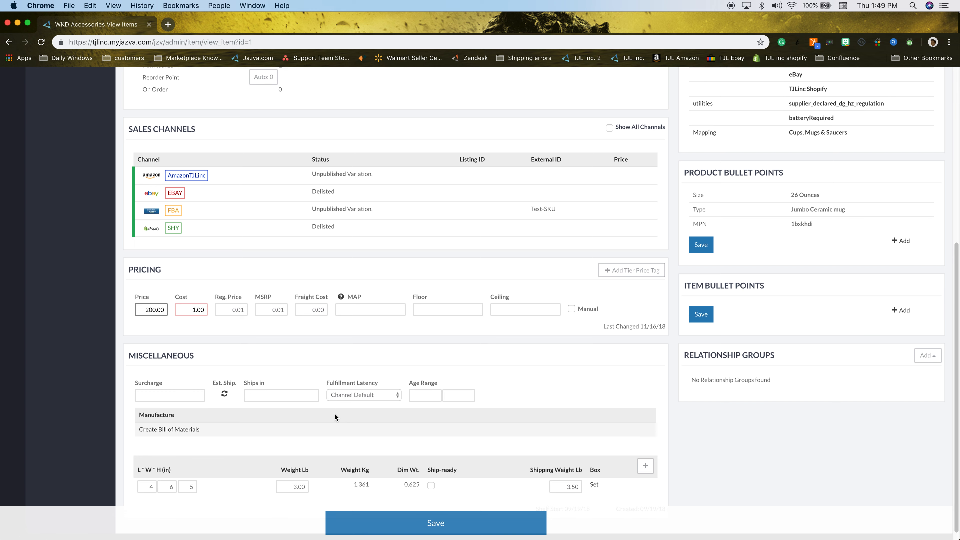
scroll(335, 414, "up", 5)
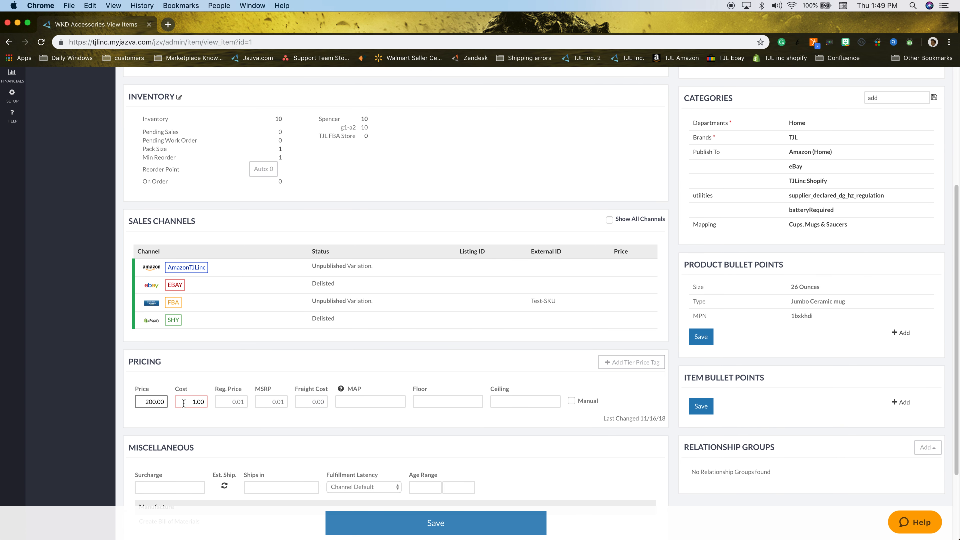
scroll(416, 378, "up", 4)
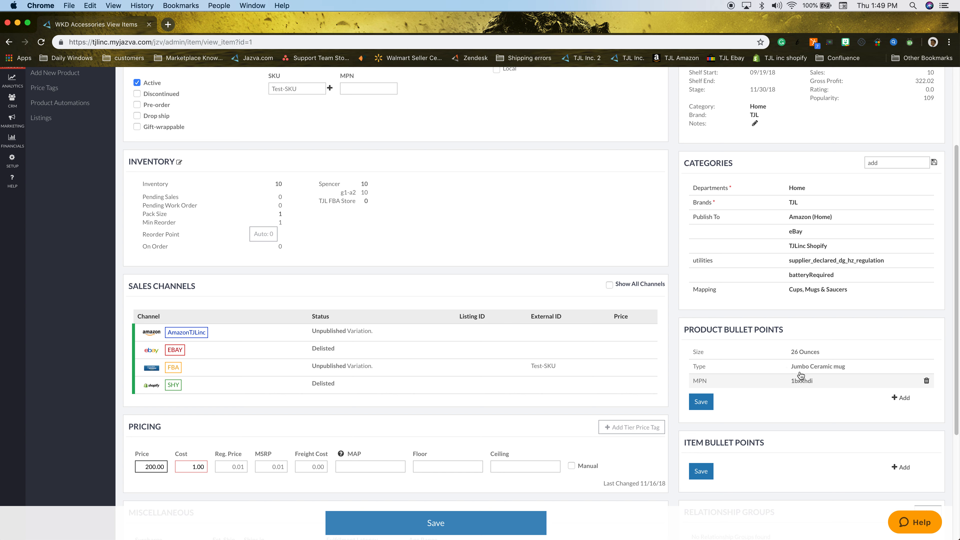
Change the MPN value in the product bullet points to a21456 and save the bullet points
left_click(719, 384)
left_click(824, 383)
double_click(824, 384)
key("BackSpace")
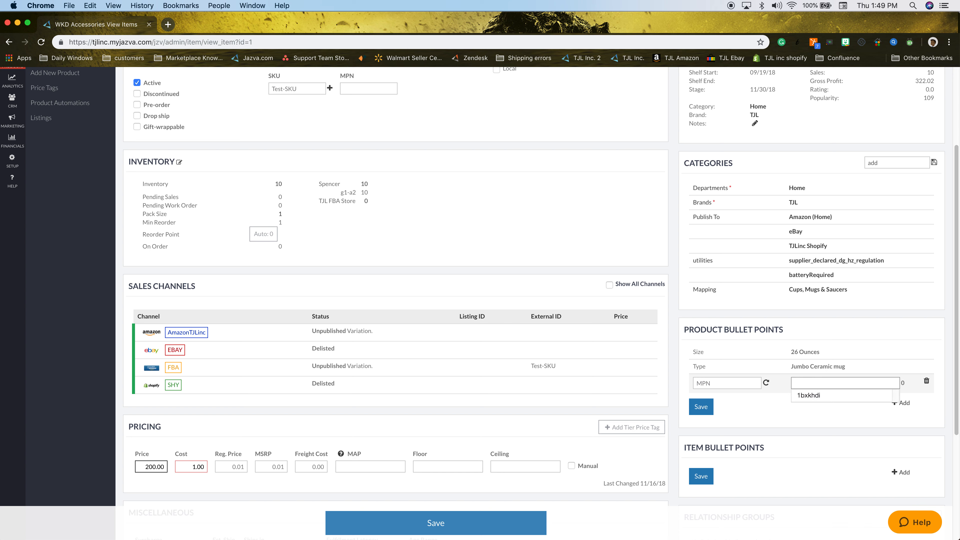
type("a21456")
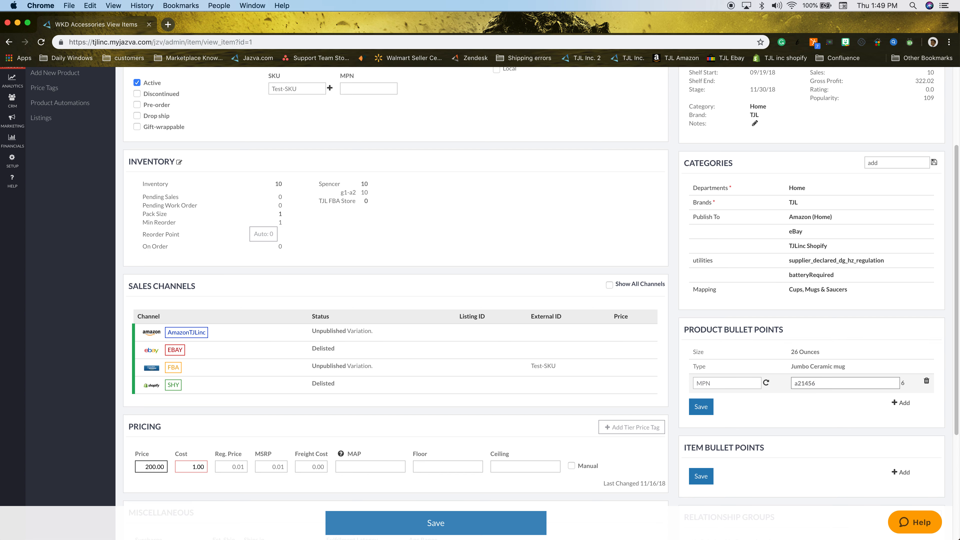
left_click(701, 407)
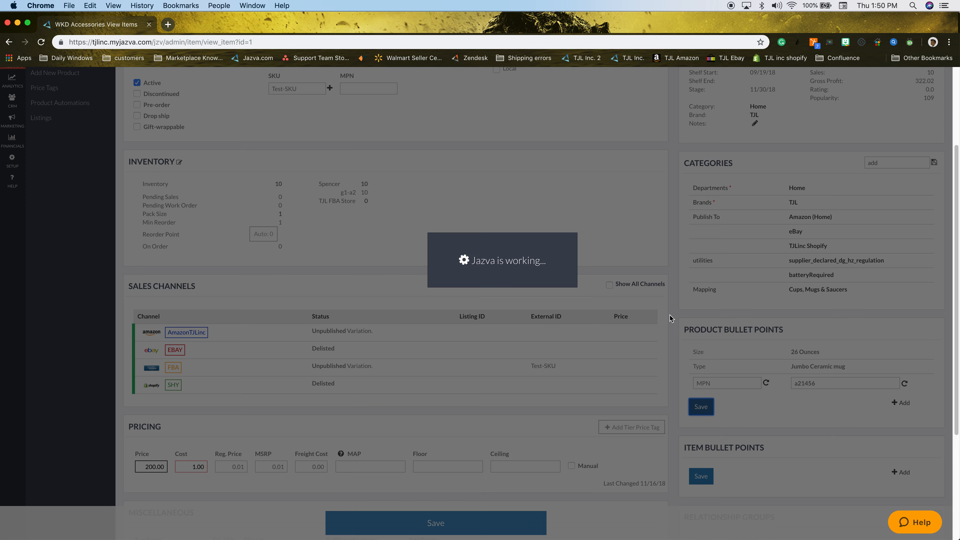
Open the product's setup page and review its title, main description and short description
scroll(600, 291, "up", 3)
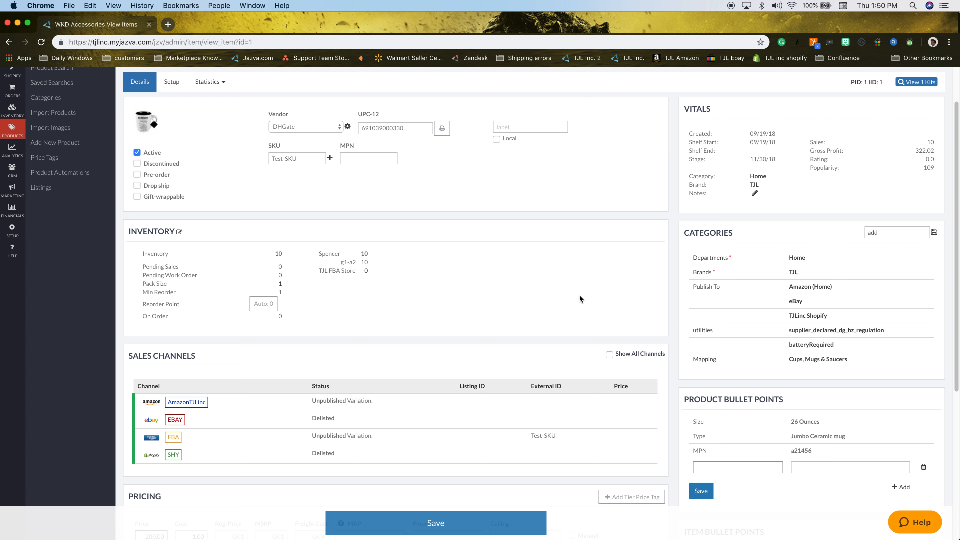
scroll(580, 299, "up", 1)
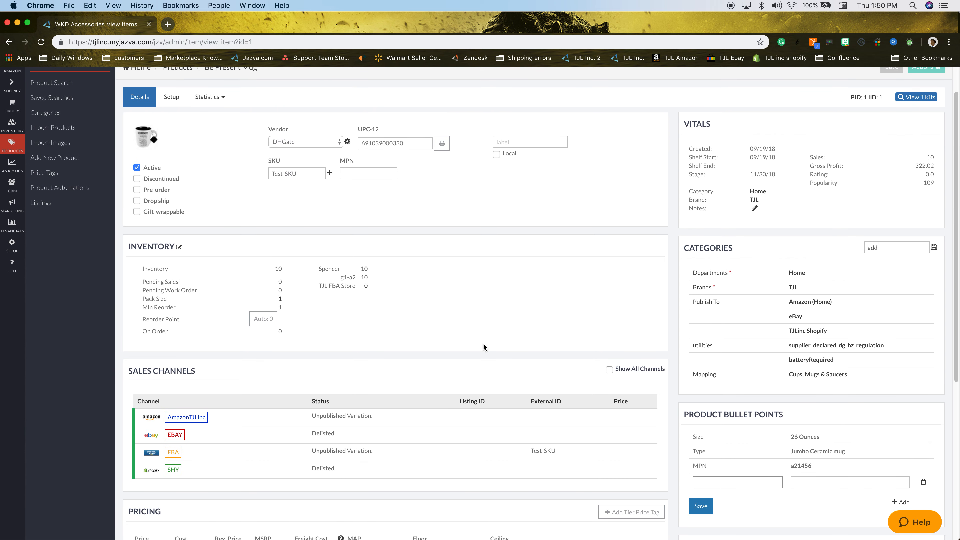
left_click(163, 101)
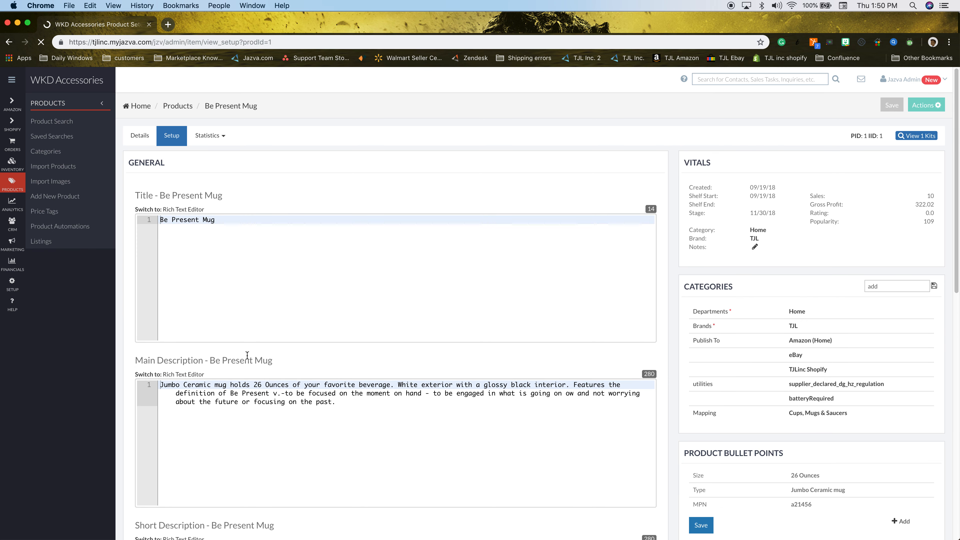
scroll(321, 407, "down", 3)
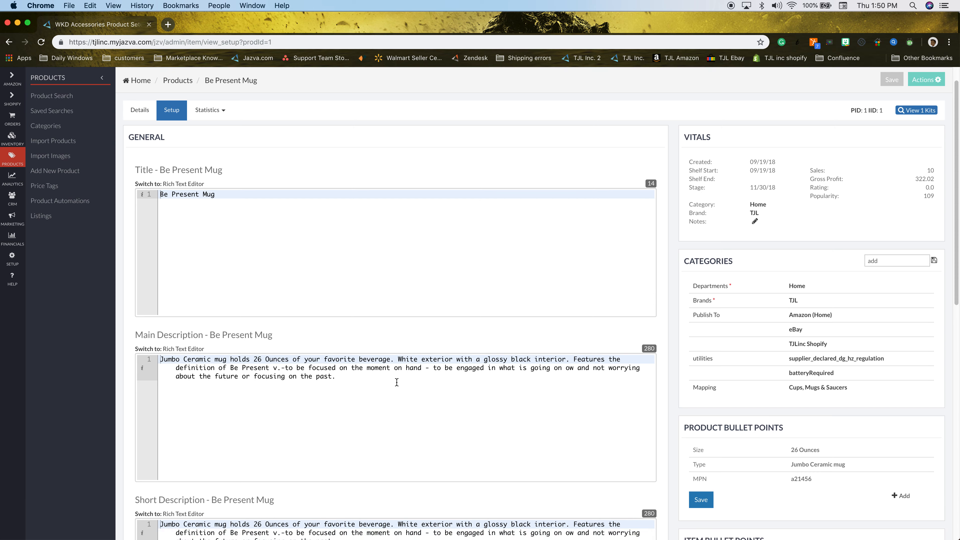
scroll(395, 373, "down", 5)
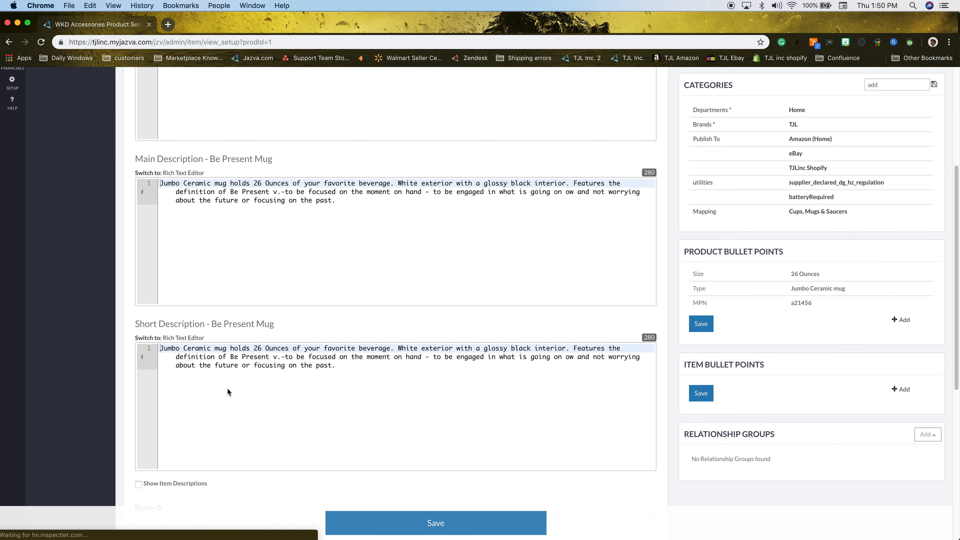
scroll(315, 392, "down", 10)
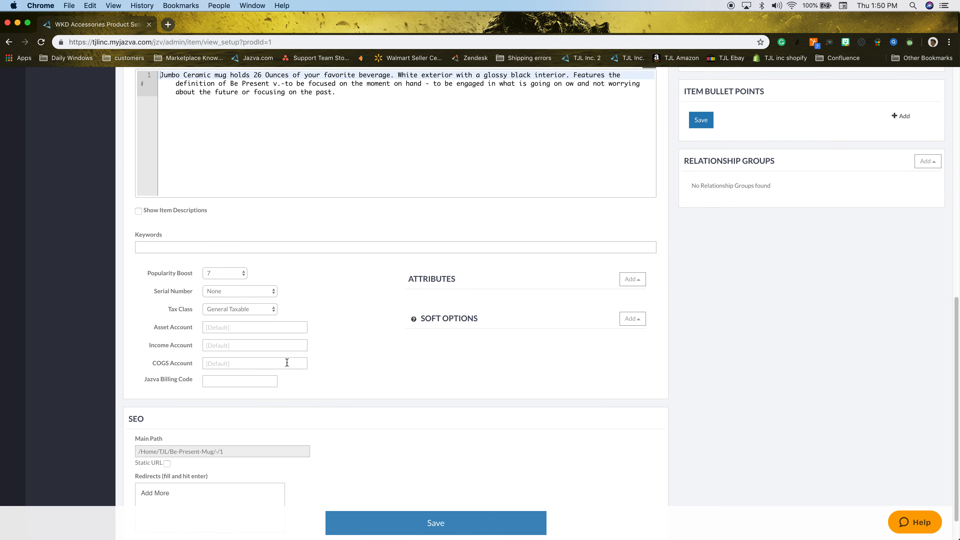
Check which attributes and soft options can be added to the product, without adding any
left_click(637, 280)
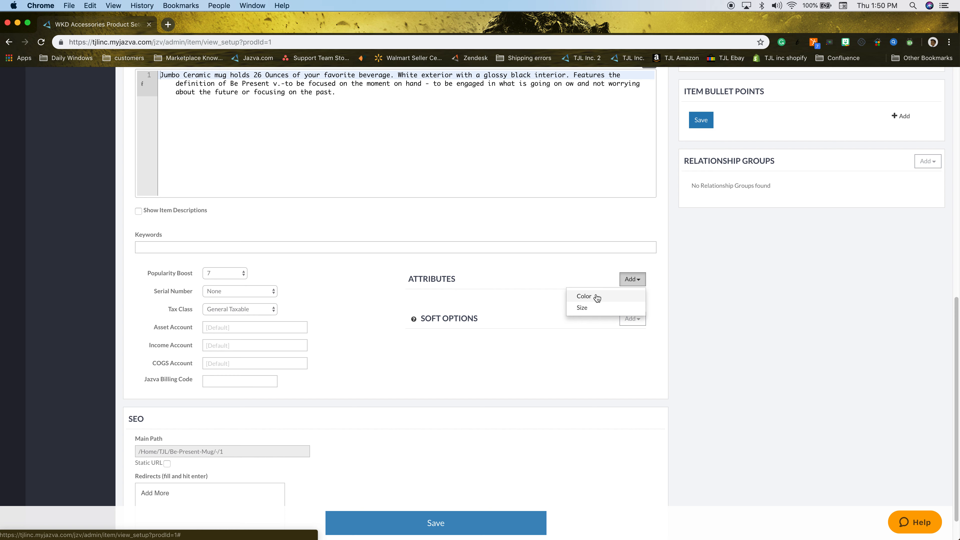
left_click(560, 372)
left_click(643, 320)
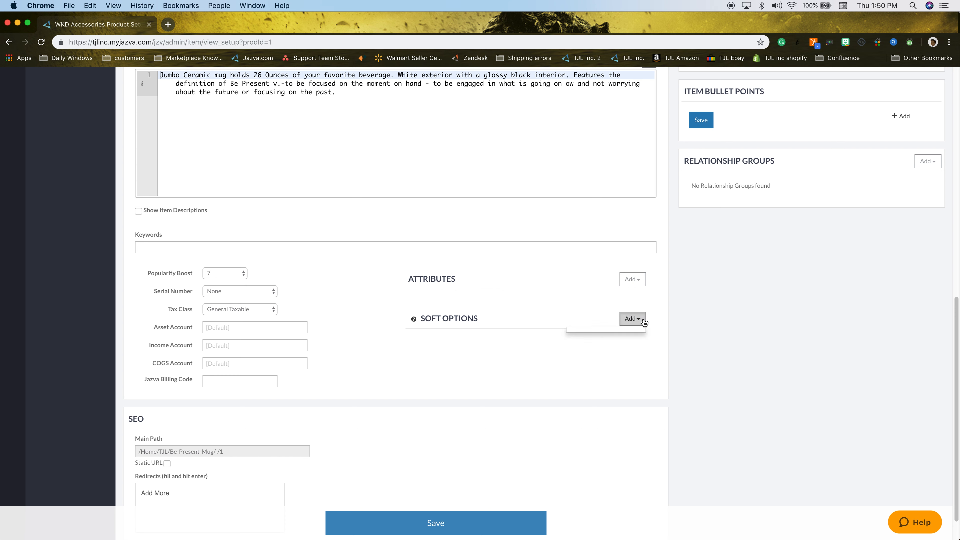
left_click(613, 359)
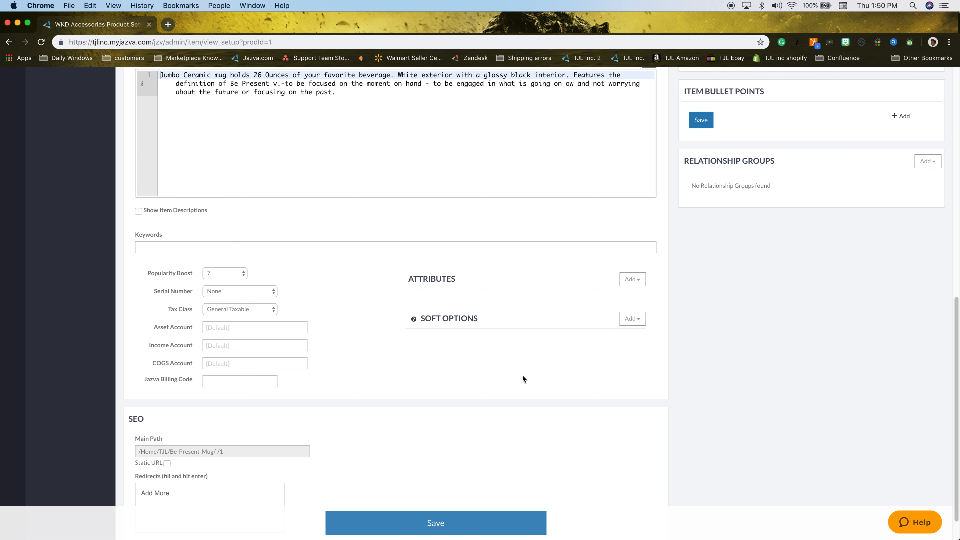
Review the product's serial number options, keeping None selected
scroll(453, 380, "up", 1)
scroll(381, 399, "up", 1)
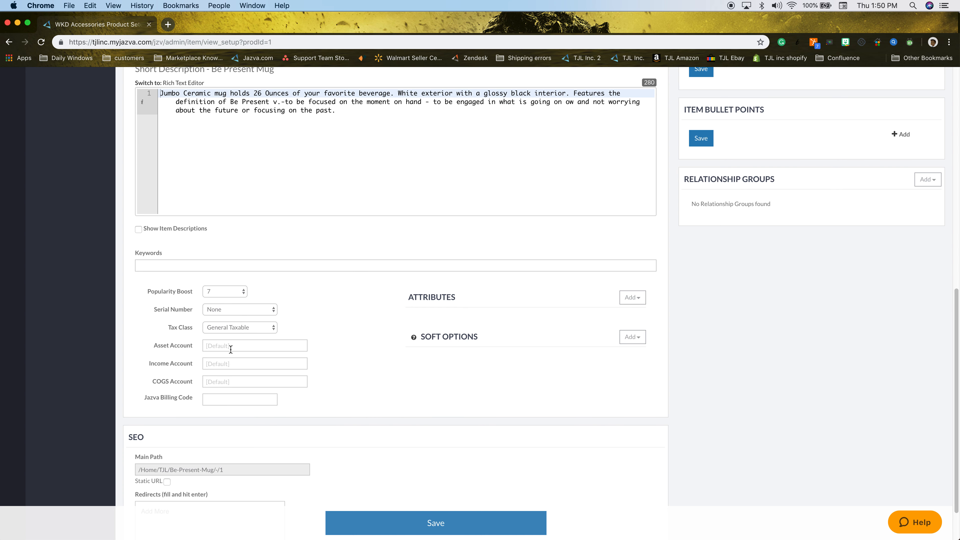
scroll(237, 352, "up", 2)
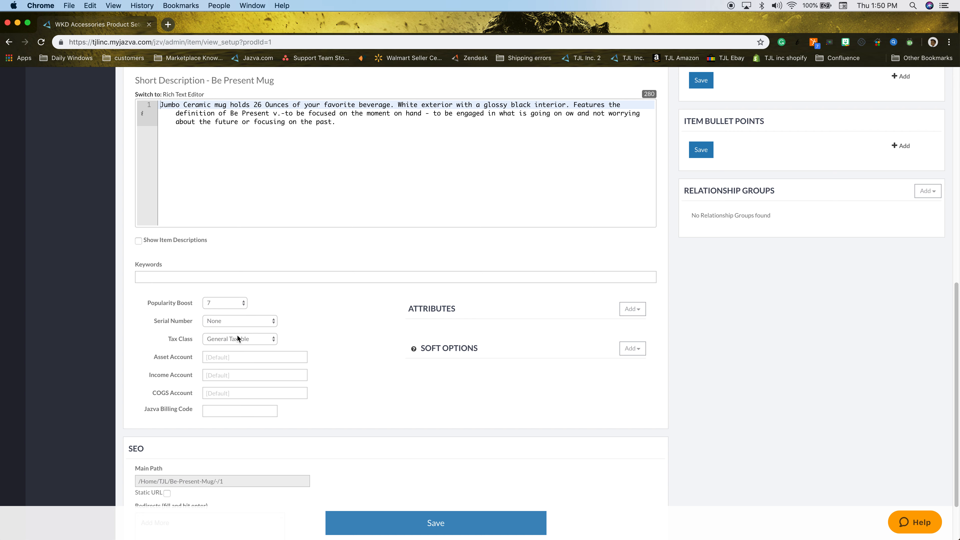
left_click(259, 322)
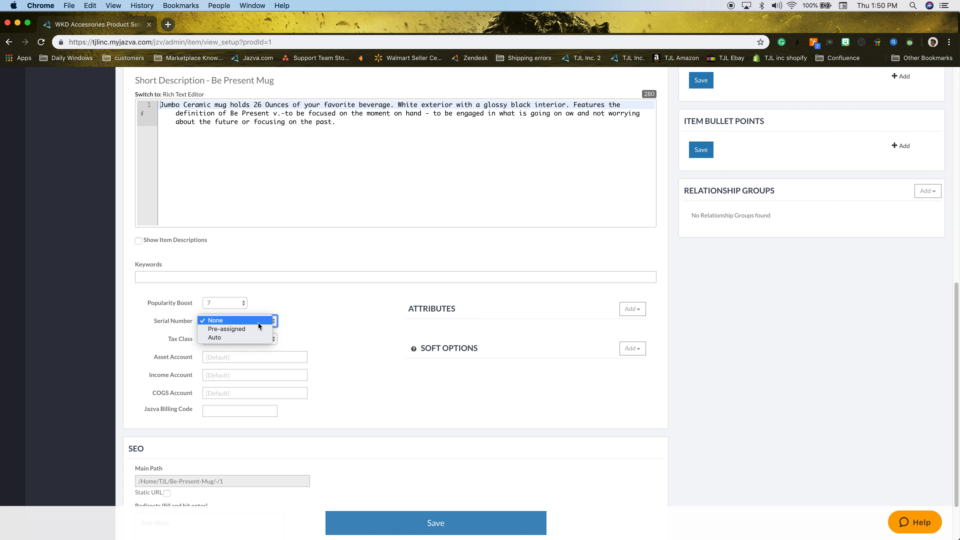
left_click(232, 311)
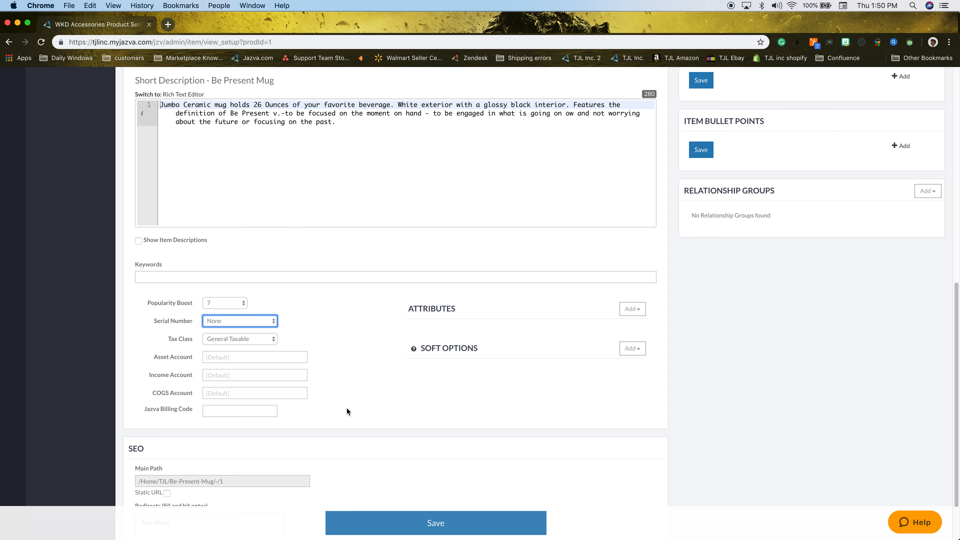
Examine the product's descriptions, Keywords field, bullet points and relationship groups on the setup page
scroll(346, 408, "up", 5)
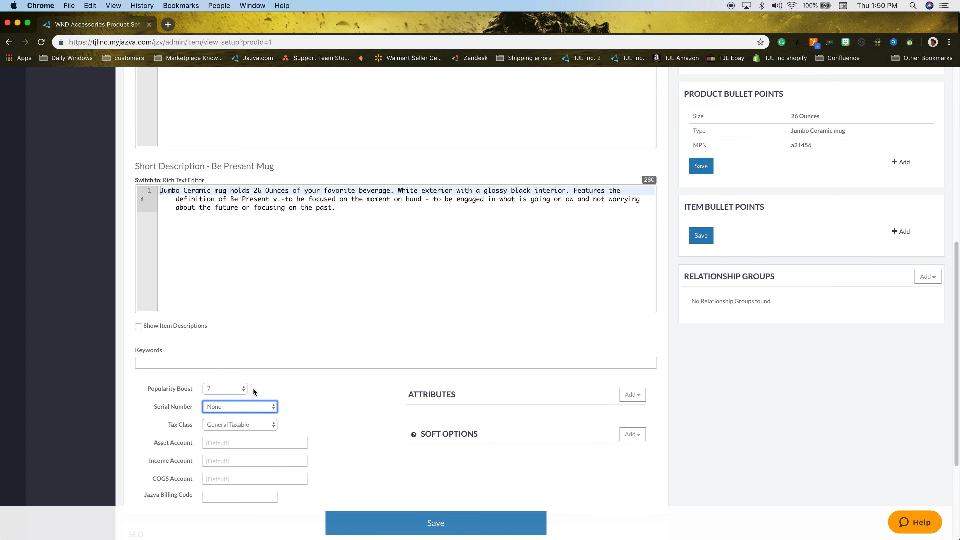
scroll(253, 389, "up", 10)
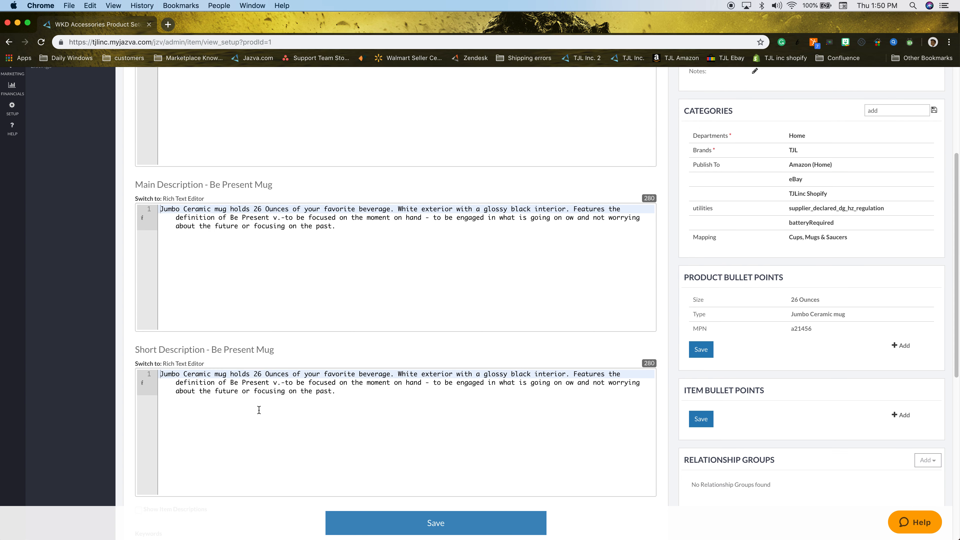
scroll(259, 410, "down", 10)
left_click(194, 369)
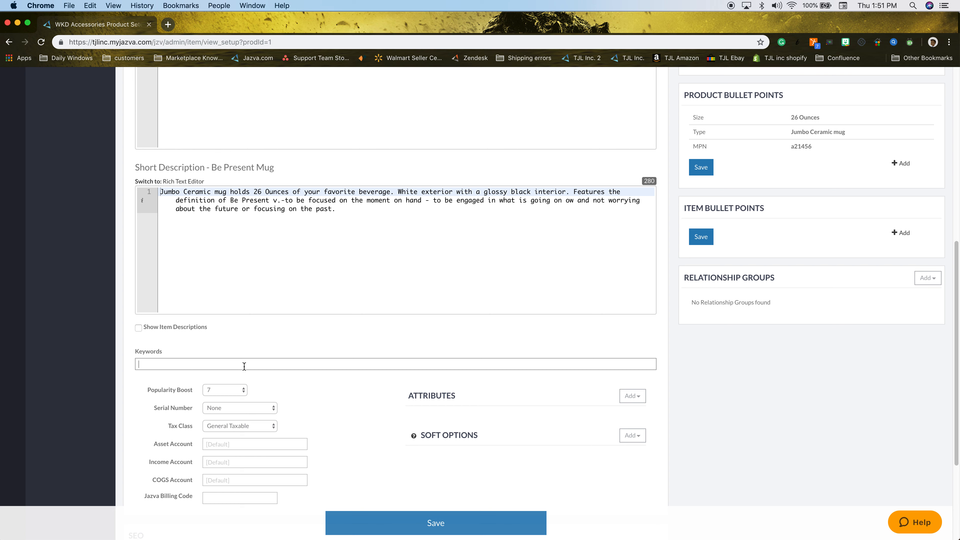
scroll(380, 405, "up", 3)
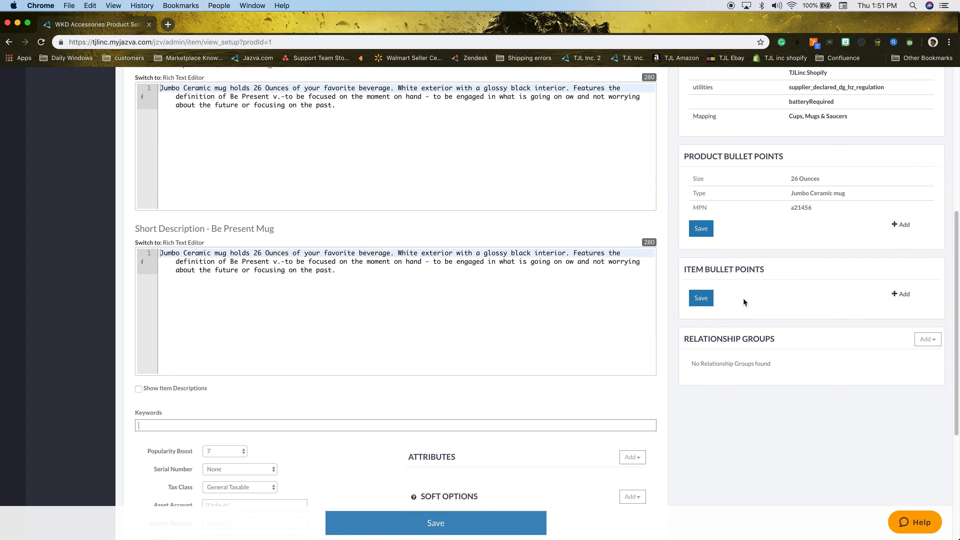
scroll(733, 303, "up", 1)
scroll(781, 328, "up", 1)
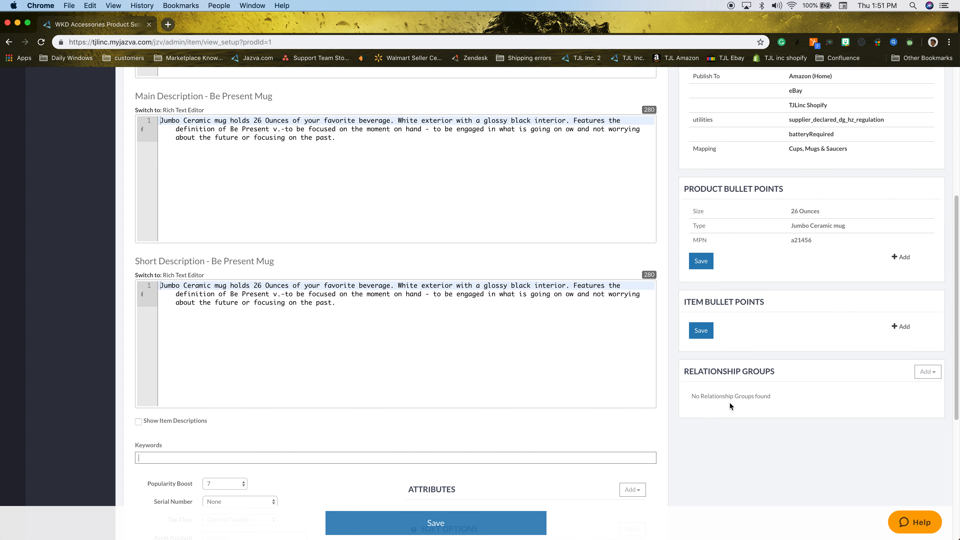
scroll(681, 378, "up", 10)
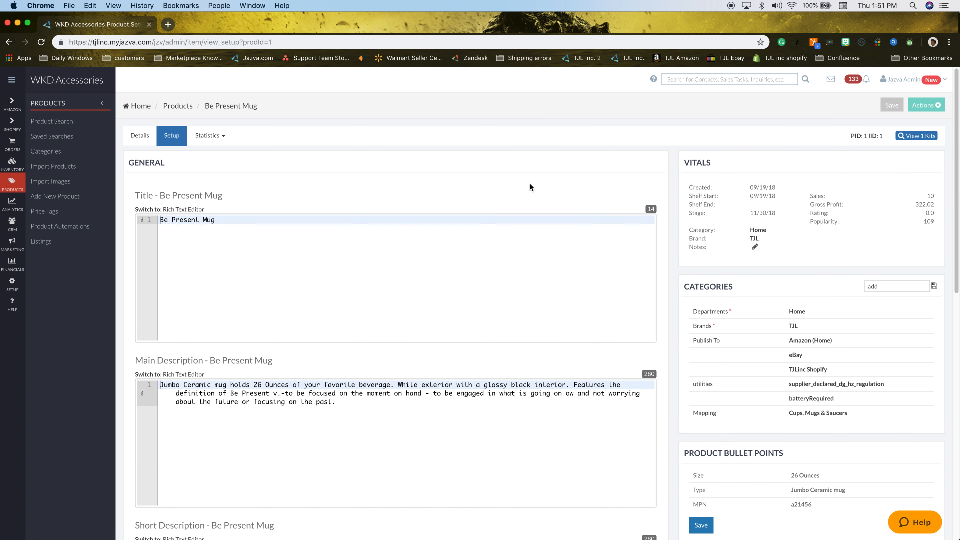
Return to the product's details, open its AmazonTJLinc channel mapping and push the updates to Amazon
left_click(142, 136)
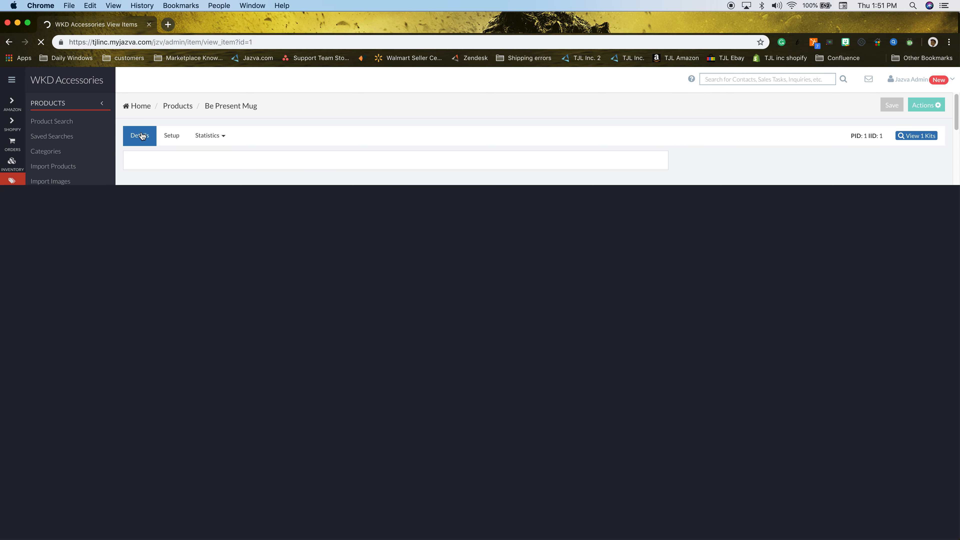
scroll(393, 407, "down", 5)
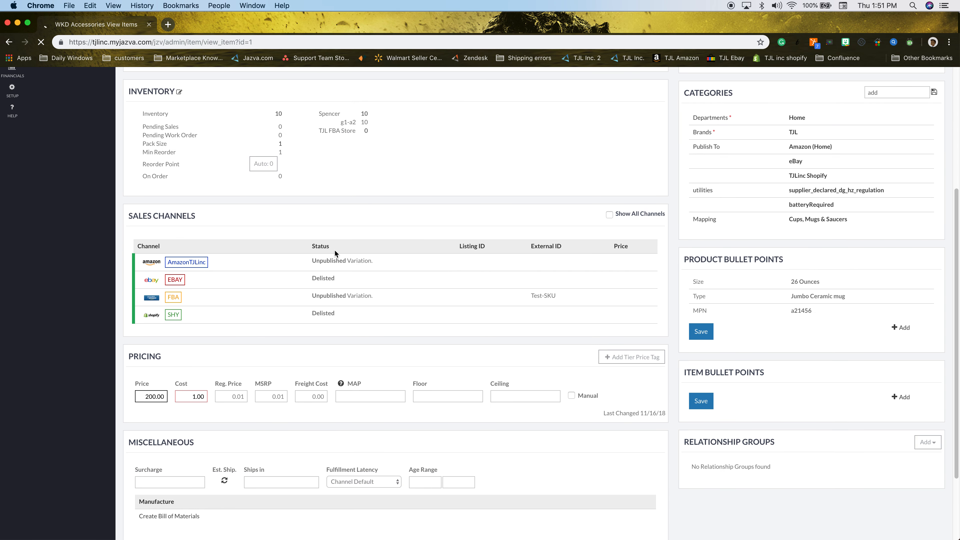
left_click(338, 261)
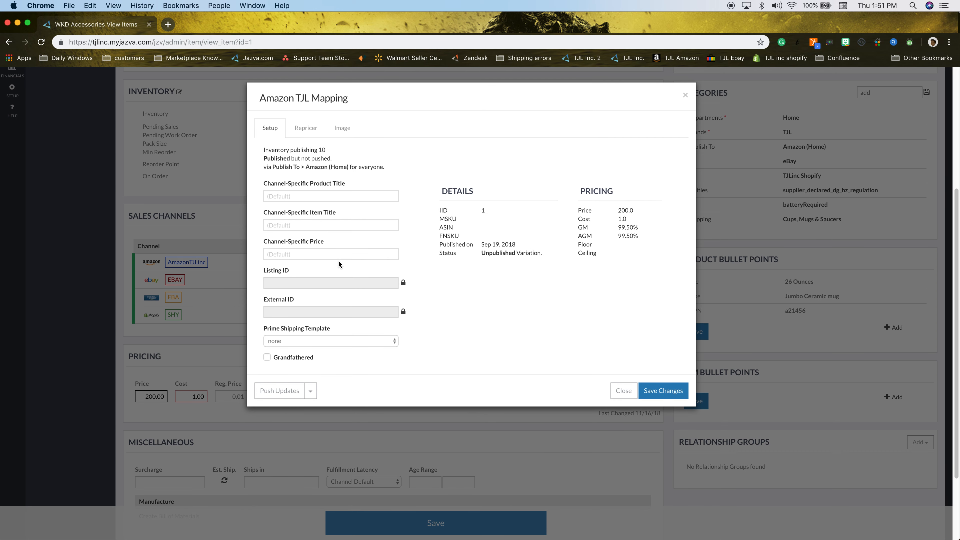
left_click(293, 391)
left_click(565, 104)
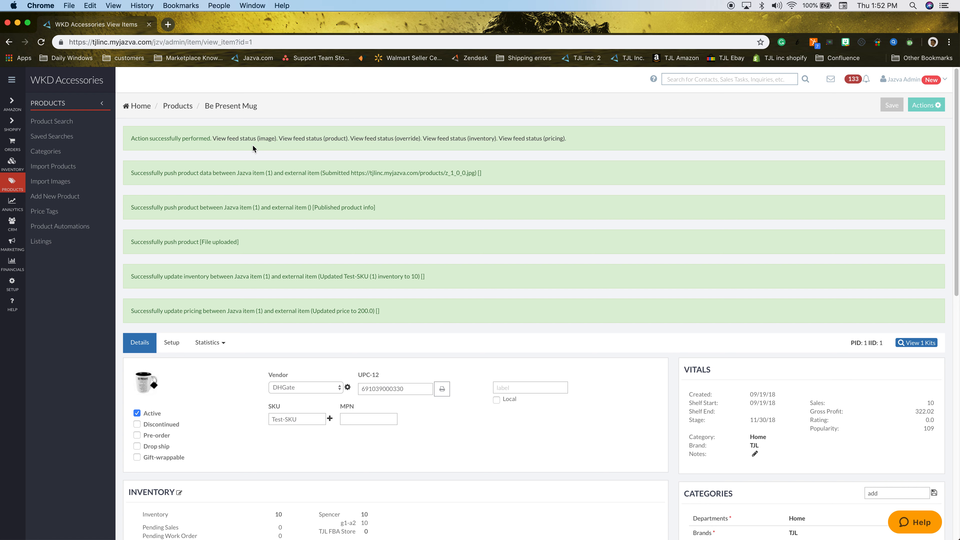
scroll(503, 438, "down", 7)
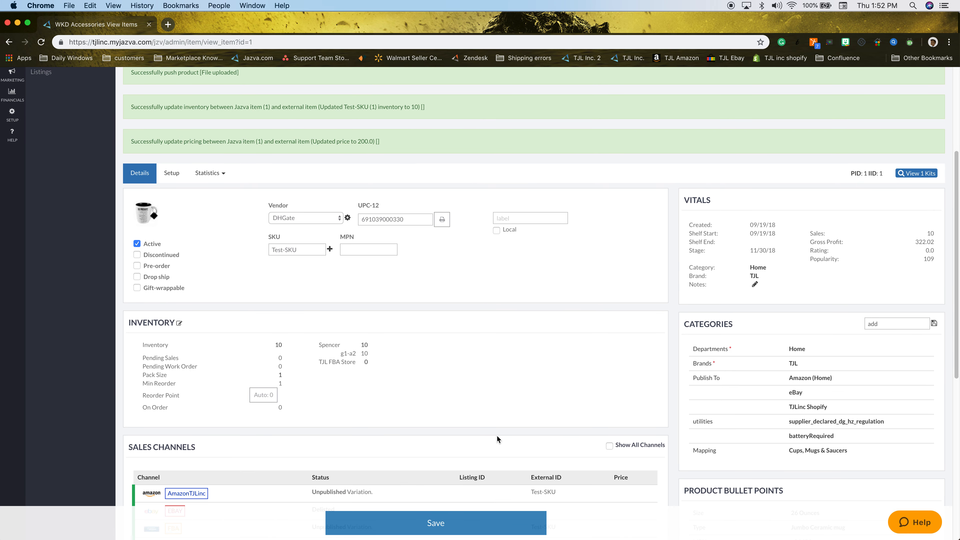
Check the feed status of the Amazon push and the Amazon TJL channel's activity log, and return to the product
scroll(452, 351, "up", 4)
scroll(451, 350, "up", 3)
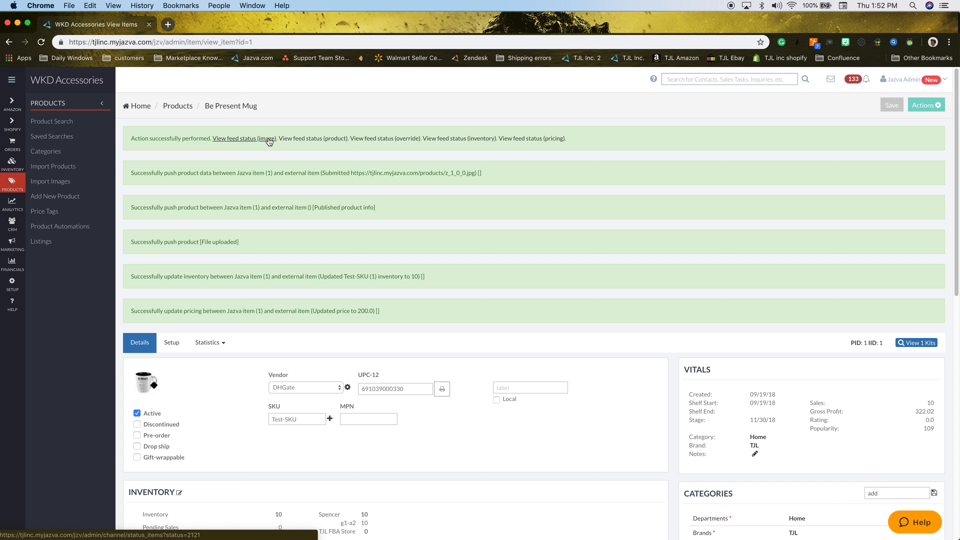
left_click(332, 142)
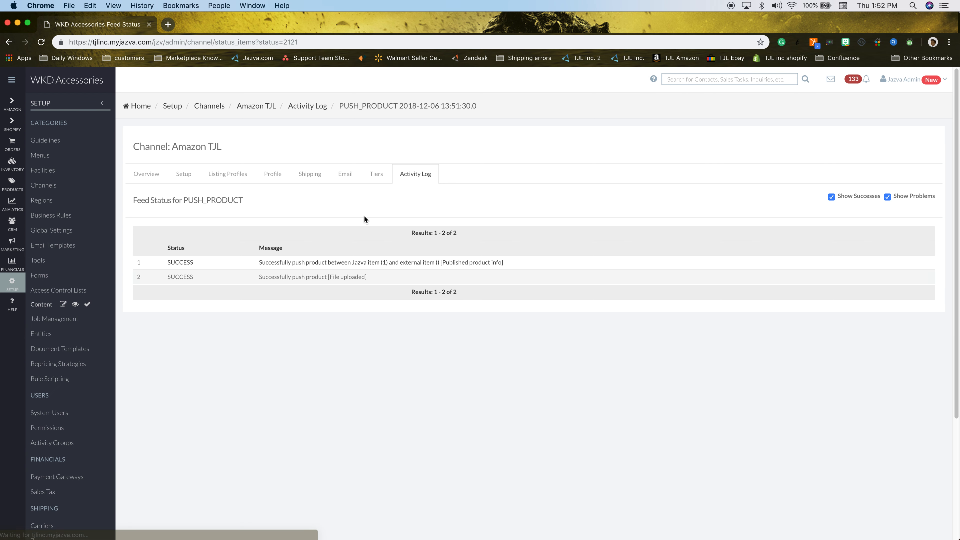
left_click(421, 176)
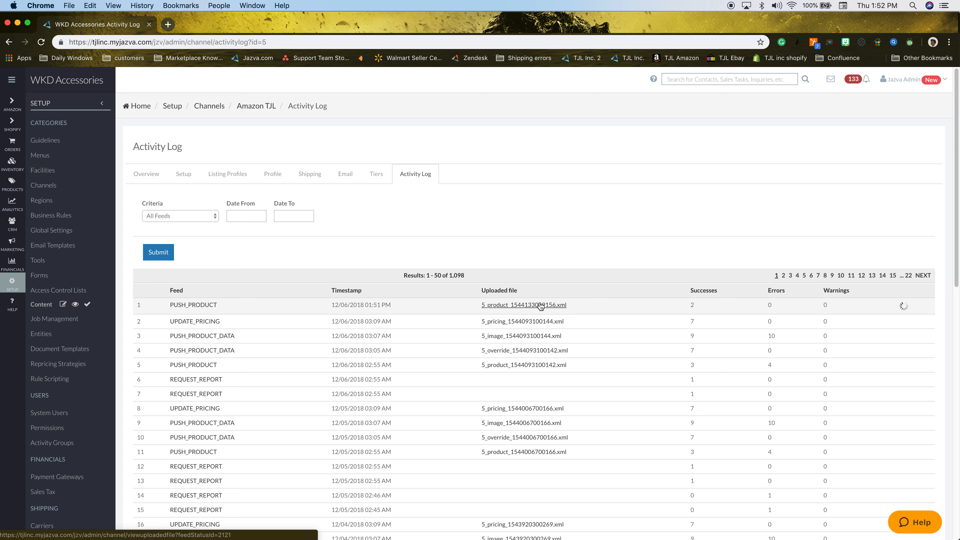
right_click(506, 251)
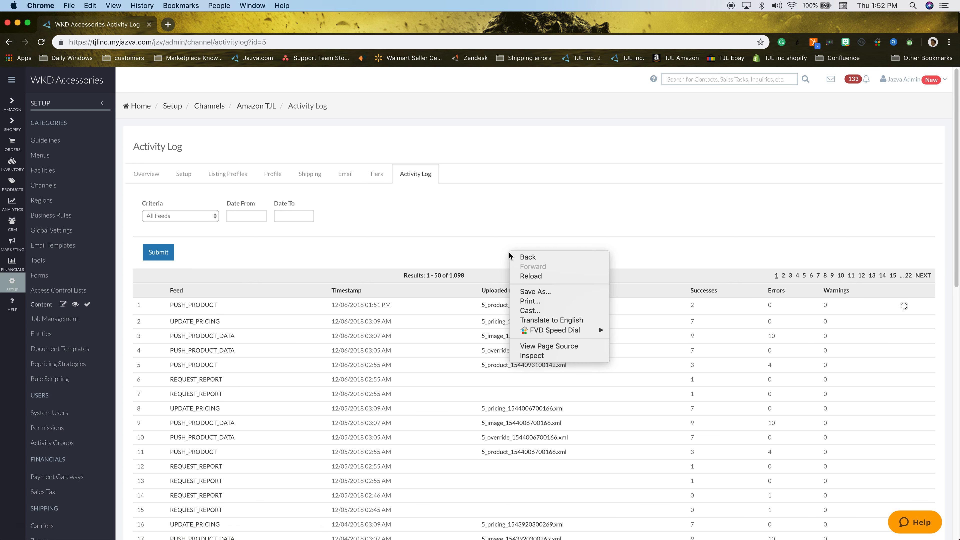
left_click(521, 255)
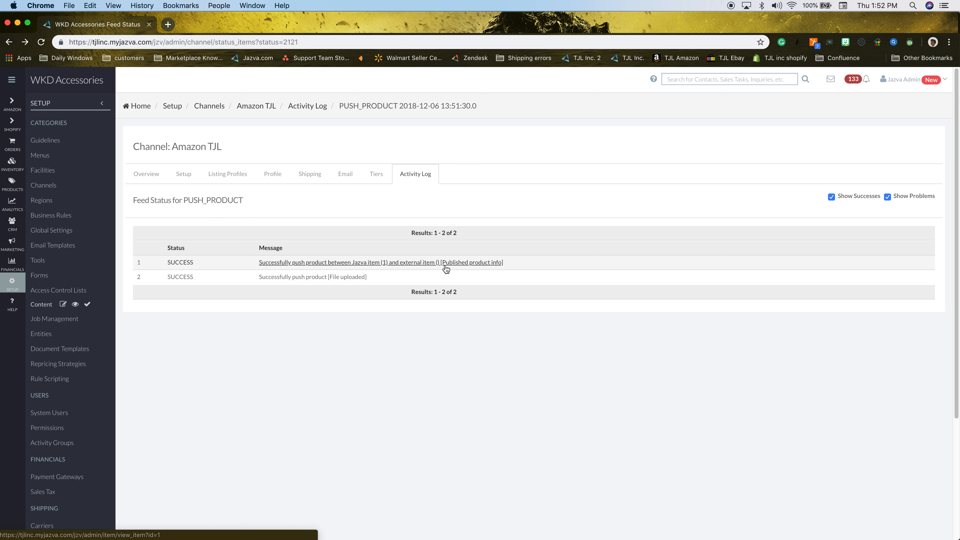
left_click(446, 267)
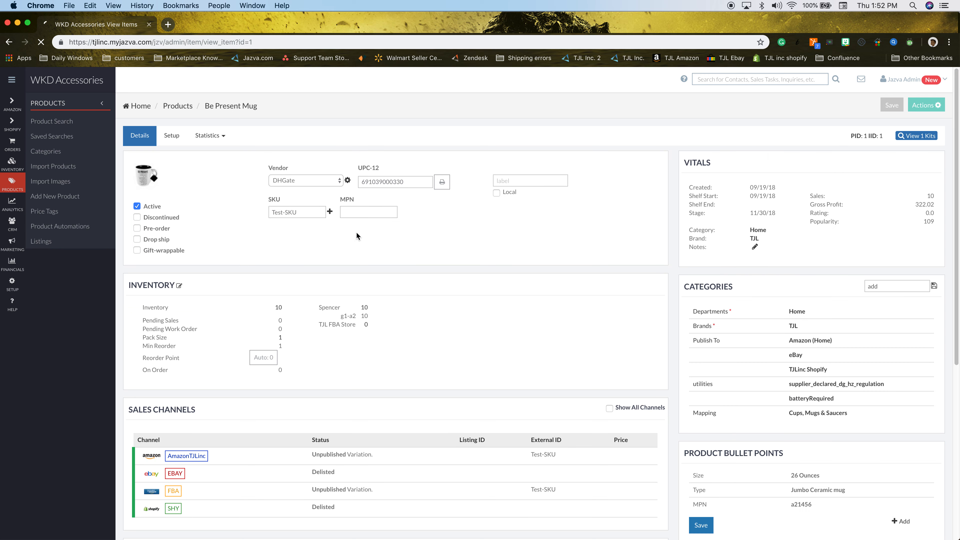
Open the product's own activity log and review its channel pushes, stock adjustment and FBA error entries
left_click(216, 136)
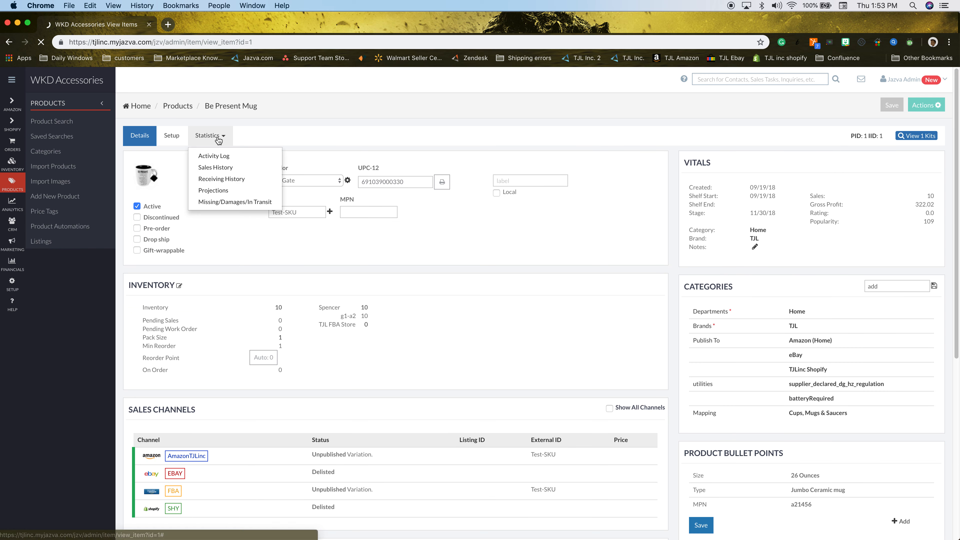
left_click(218, 158)
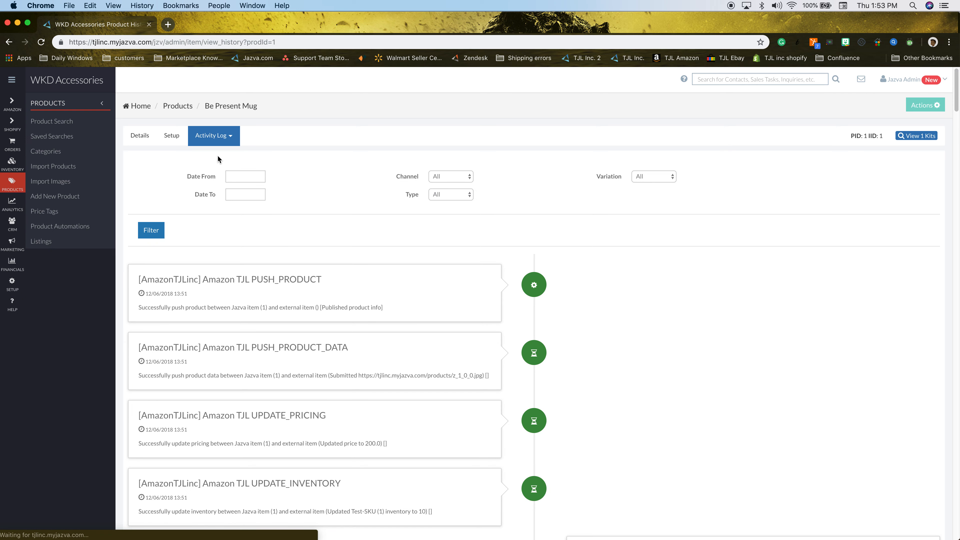
scroll(472, 299, "down", 5)
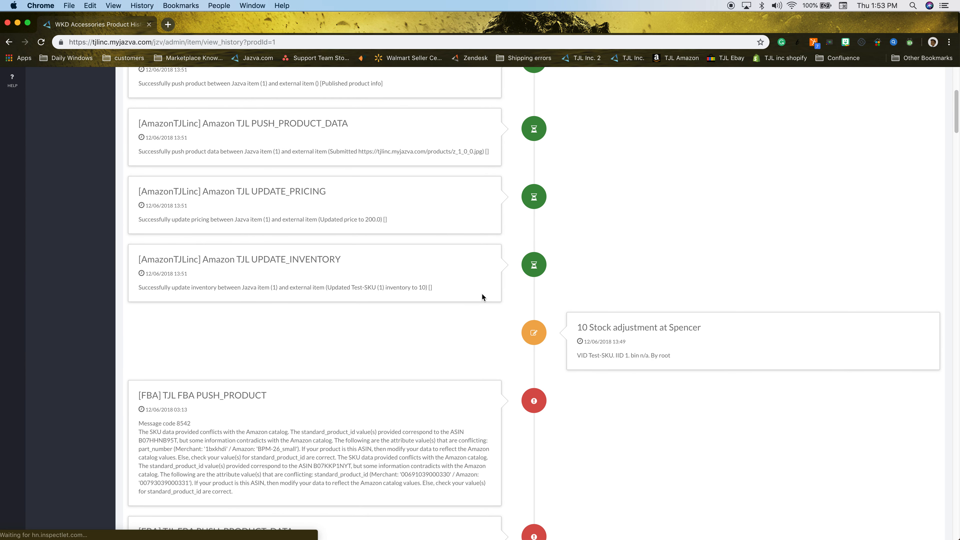
scroll(406, 305, "up", 3)
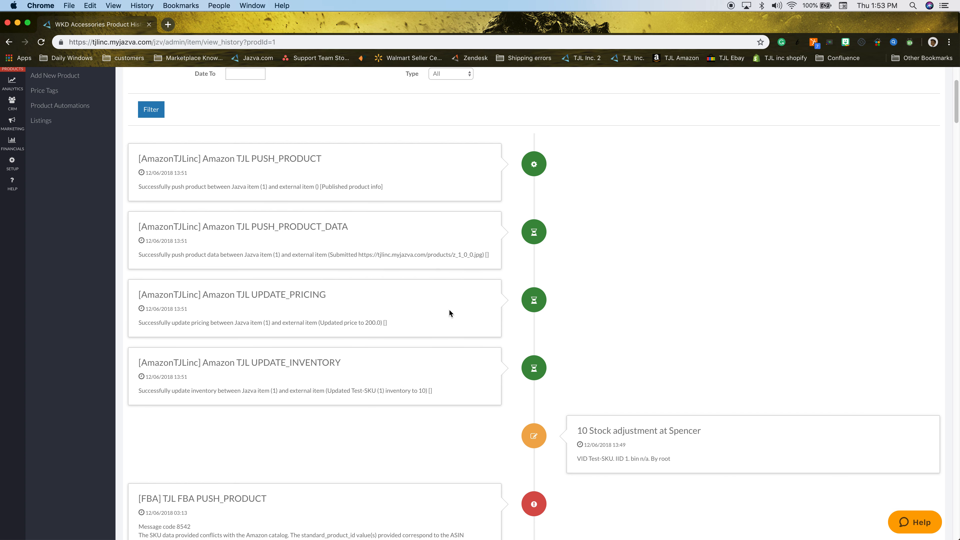
scroll(491, 376, "down", 3)
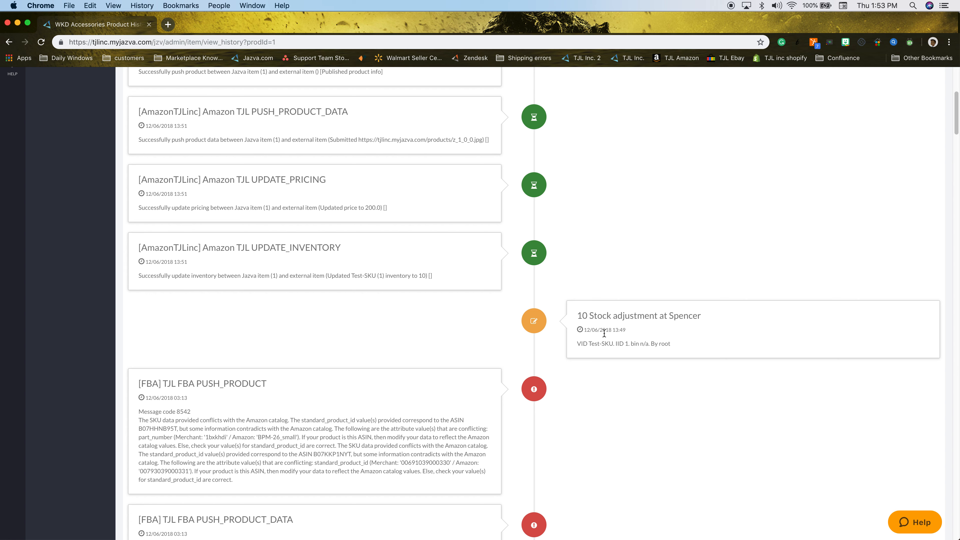
scroll(461, 401, "down", 2)
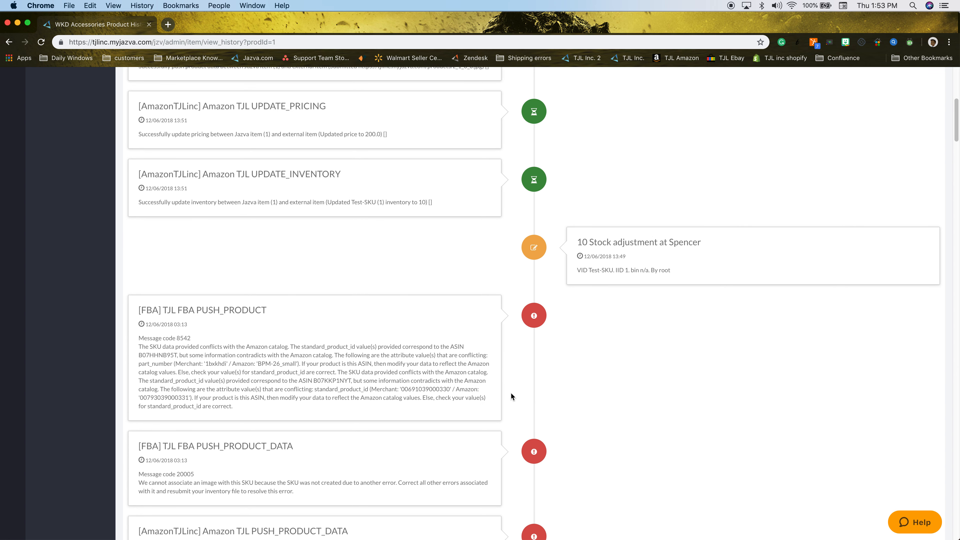
scroll(638, 394, "down", 5)
scroll(562, 423, "up", 15)
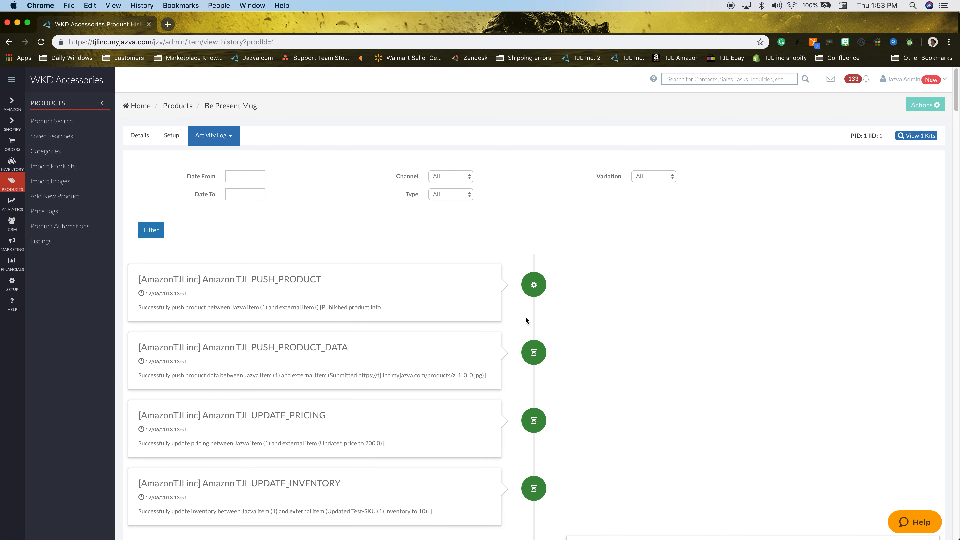
Check the activity log's Variation, Channel and Type filter options and the other available statistics views, keeping every filter at All
left_click(667, 176)
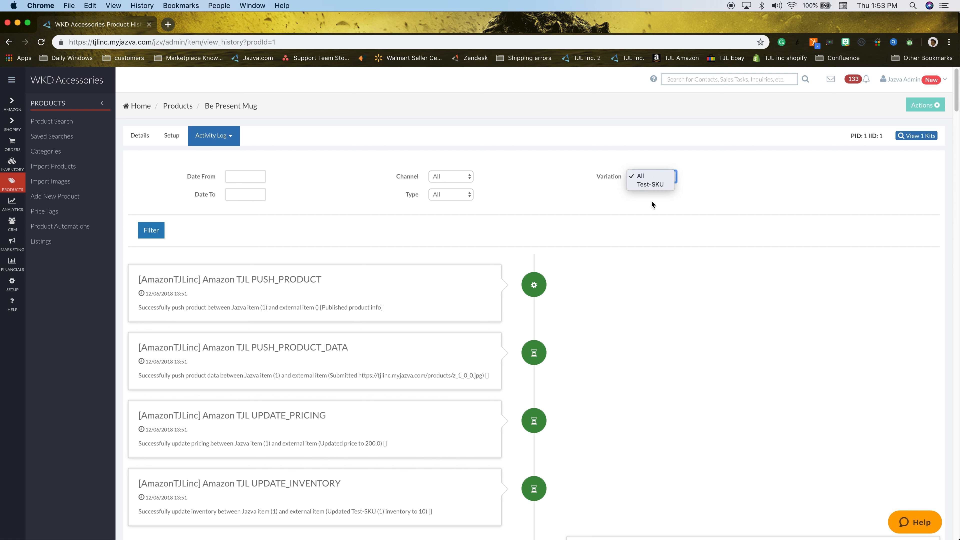
left_click(452, 183)
left_click(452, 177)
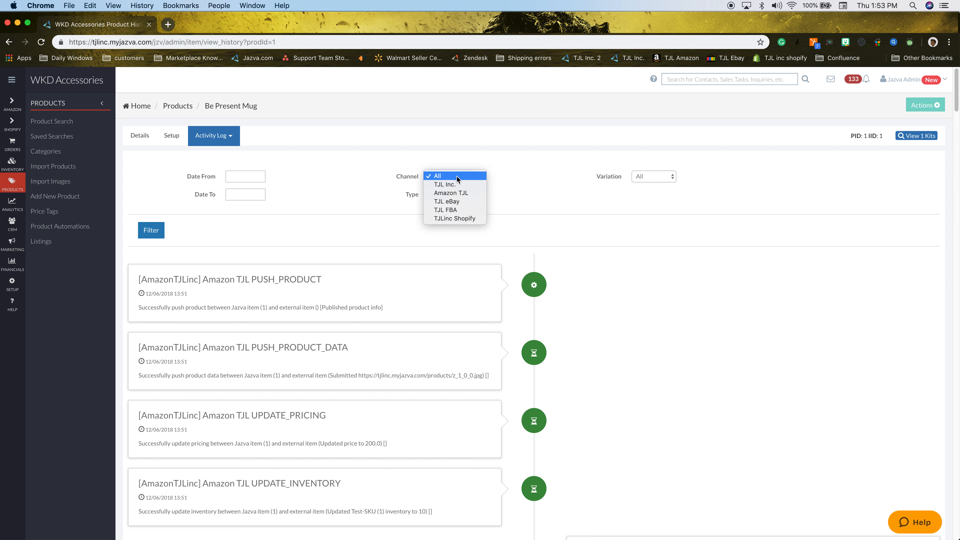
left_click(550, 201)
left_click(432, 196)
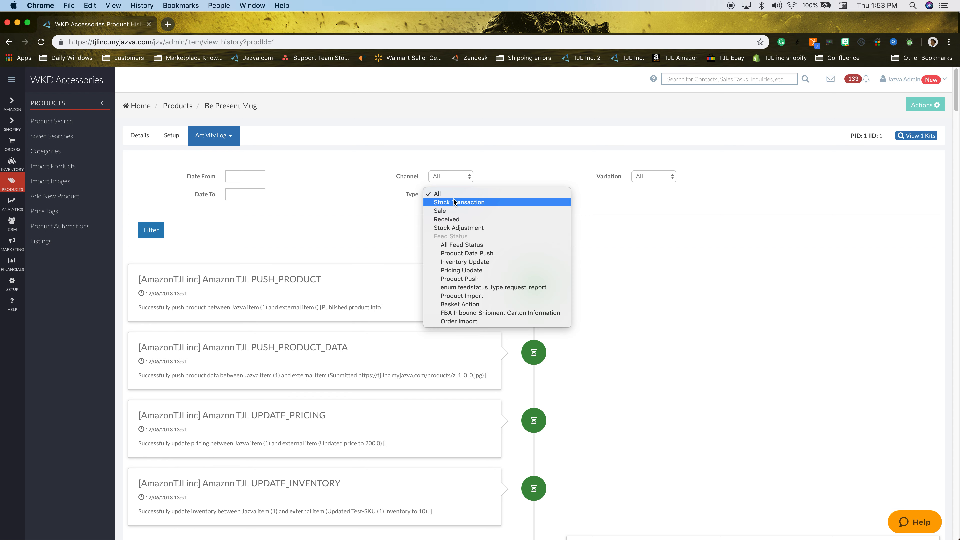
left_click(352, 227)
left_click(314, 227)
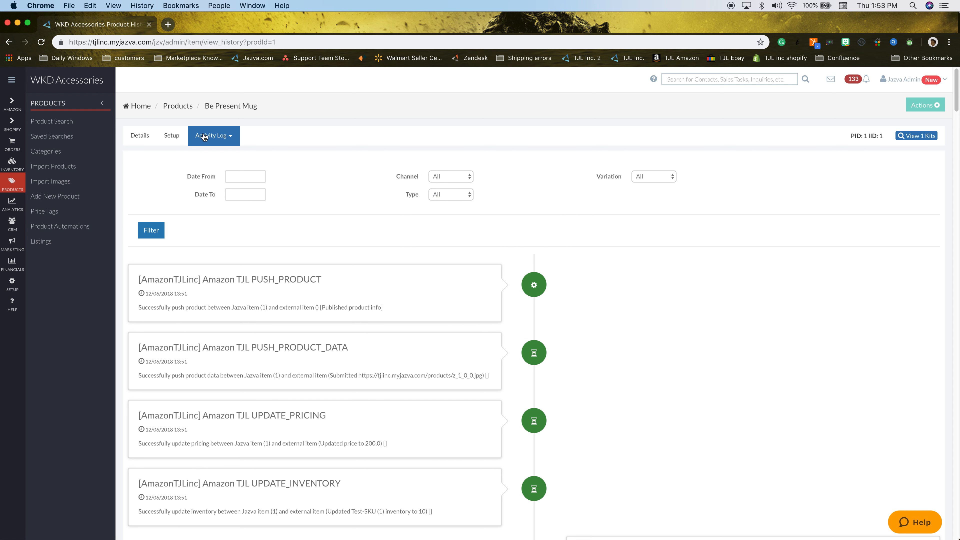
left_click(229, 138)
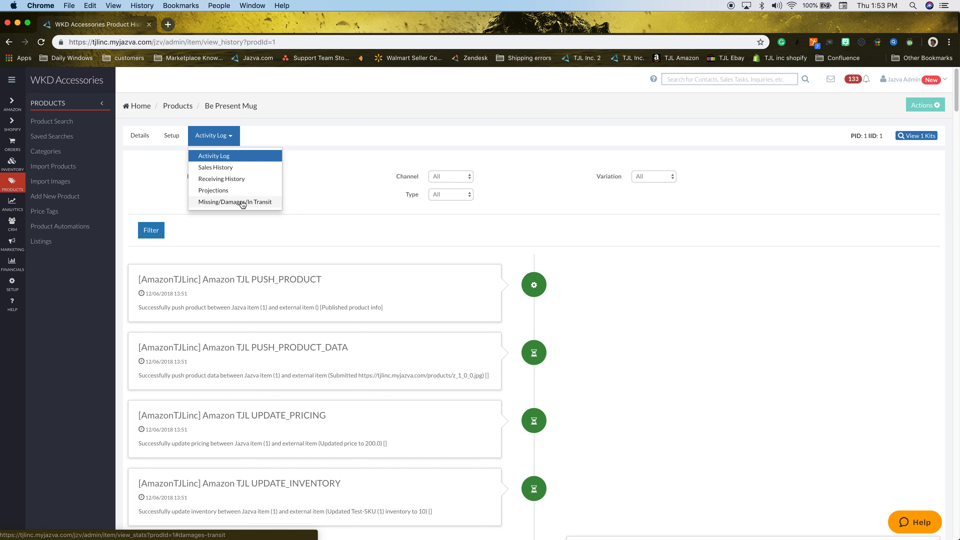
Return to the product's details, open its TJLinc Shopify mapping and push the updates to Shopify
left_click(139, 135)
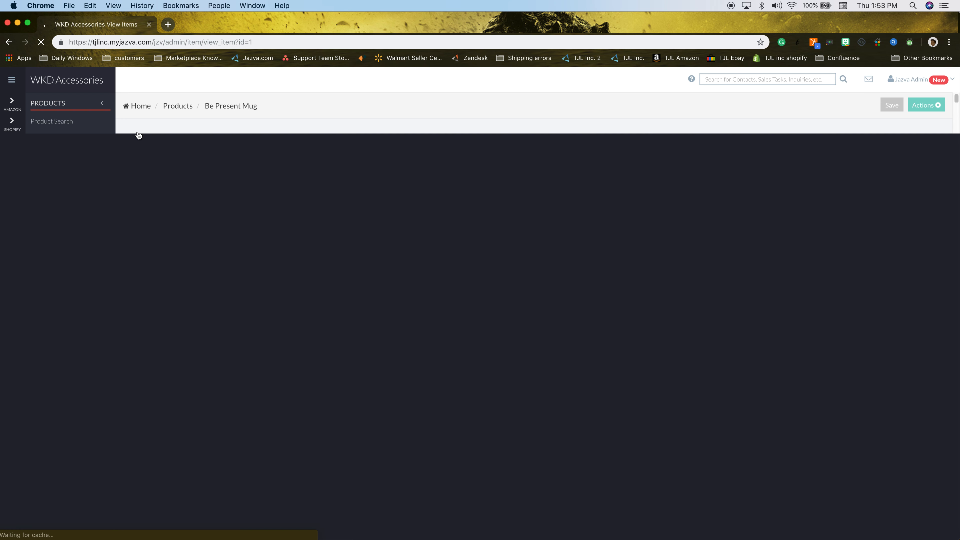
scroll(508, 346, "down", 2)
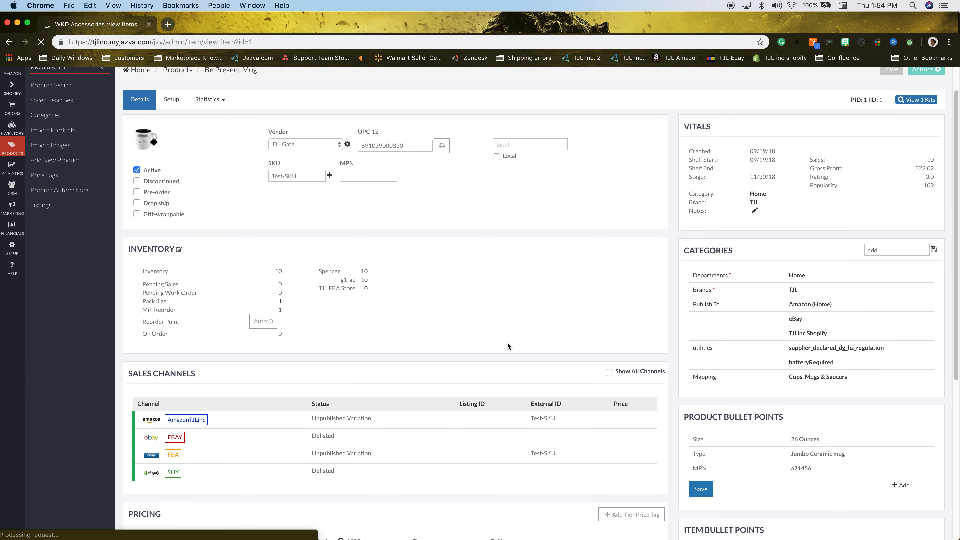
scroll(469, 339, "down", 3)
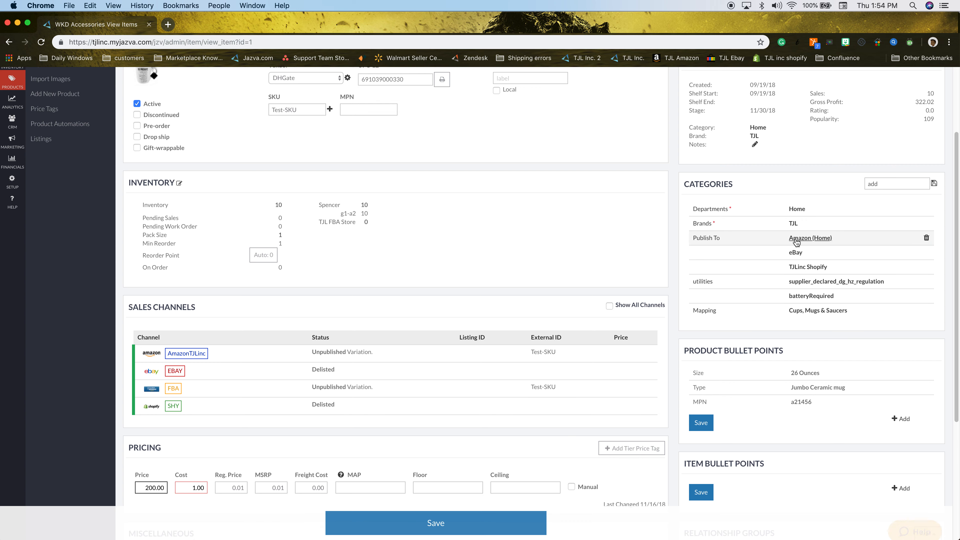
left_click(349, 404)
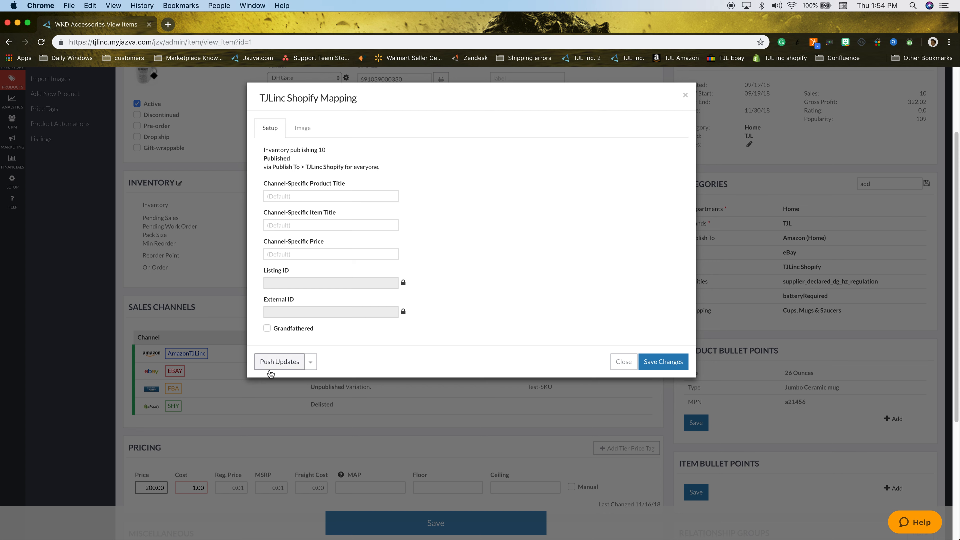
left_click(281, 363)
key("Return")
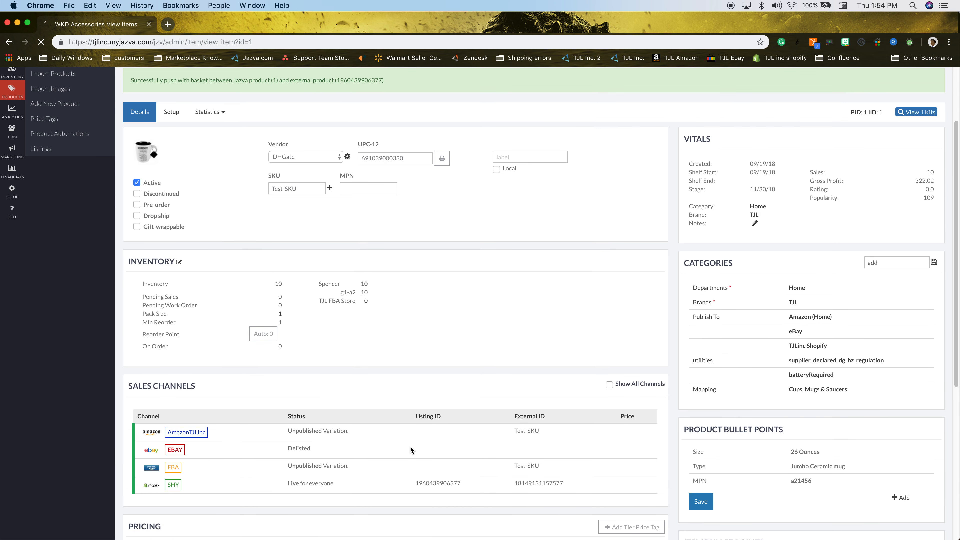
Review the sales channel statuses and push messages on the product's details page
scroll(411, 448, "down", 3)
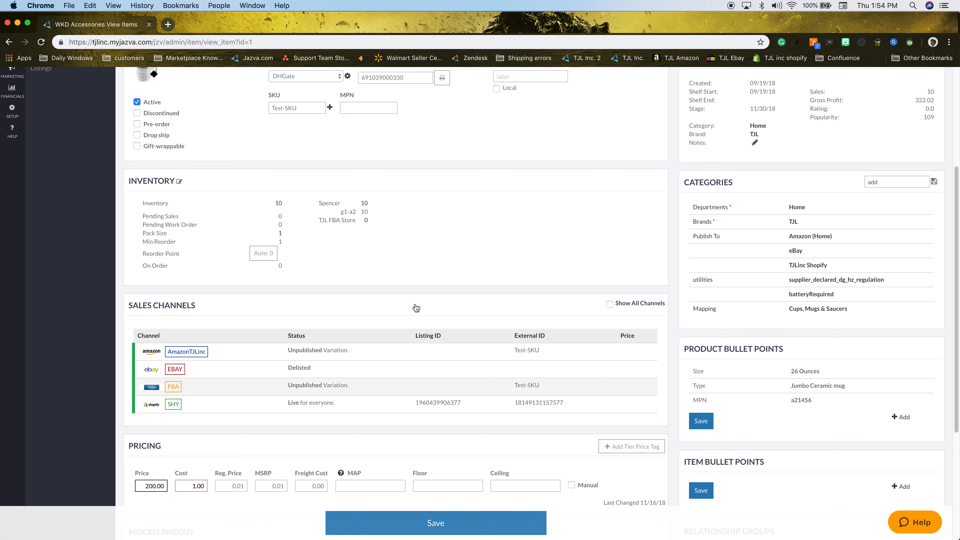
scroll(399, 305, "down", 2)
scroll(400, 306, "up", 2)
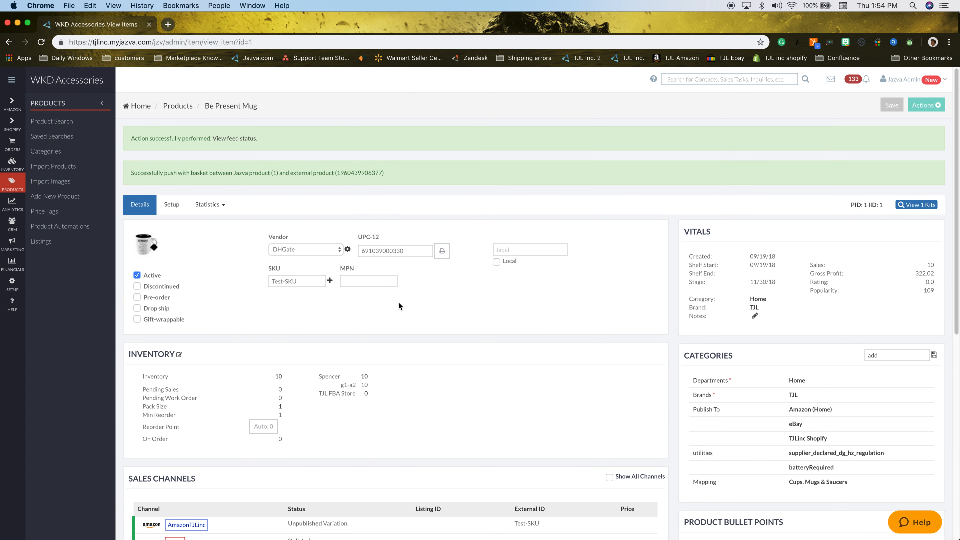
scroll(433, 349, "down", 10)
scroll(382, 282, "up", 9)
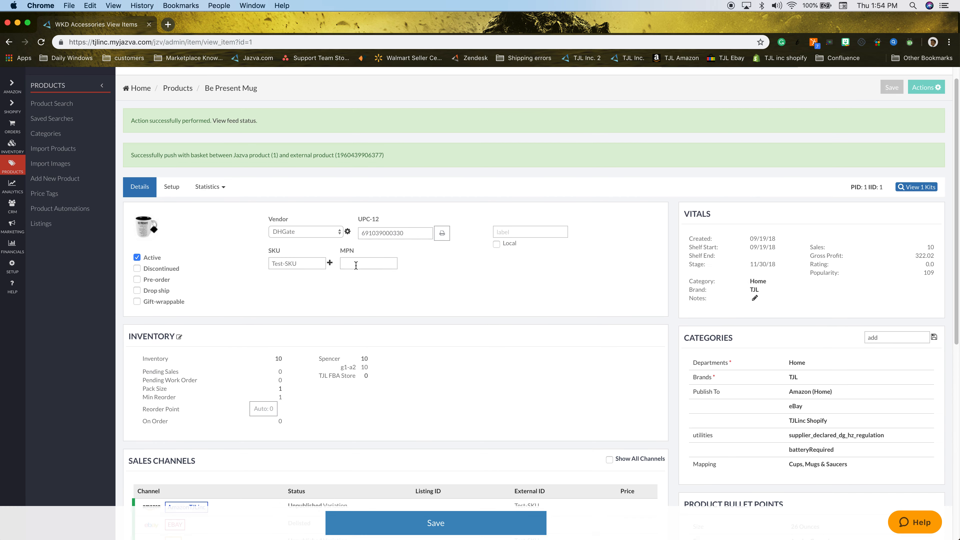
scroll(22, 108, "up", 1)
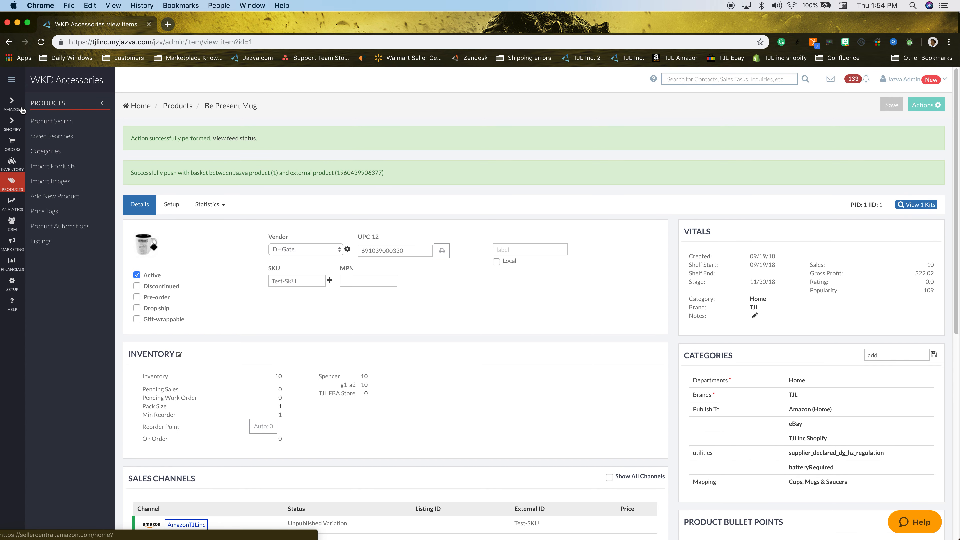
Switch to Amazon Seller Central, check the Manage Inventory list and open the Complete Your Drafts page
left_click(14, 106)
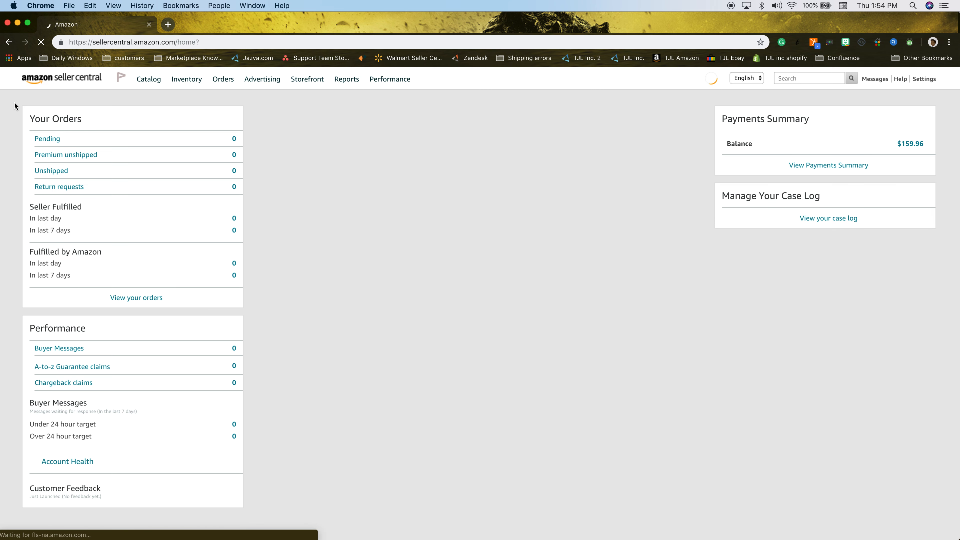
mouse_move(187, 83)
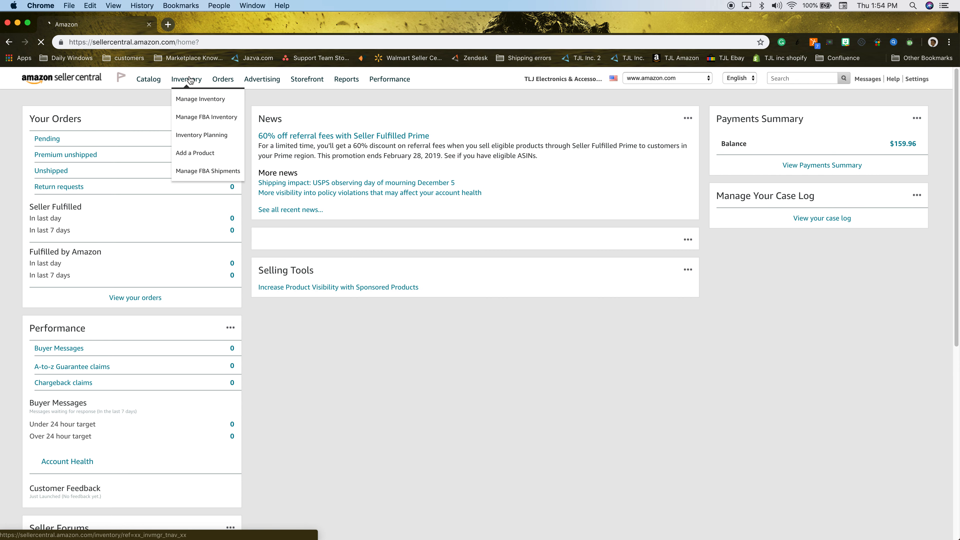
left_click(199, 99)
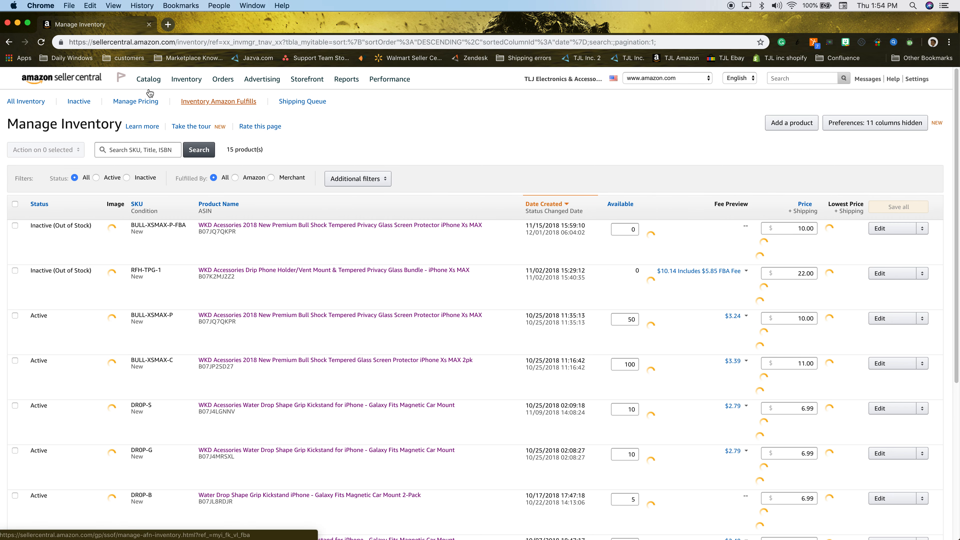
mouse_move(169, 89)
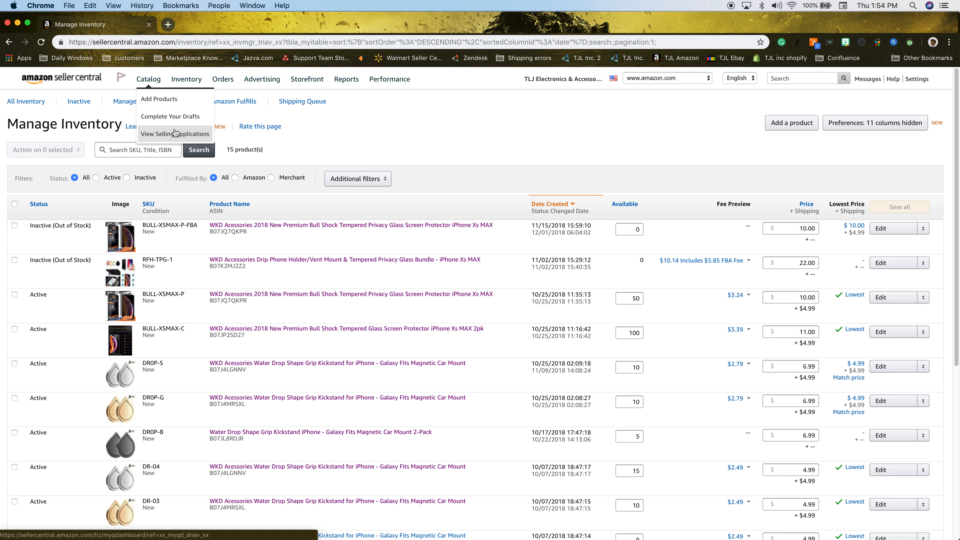
left_click(174, 117)
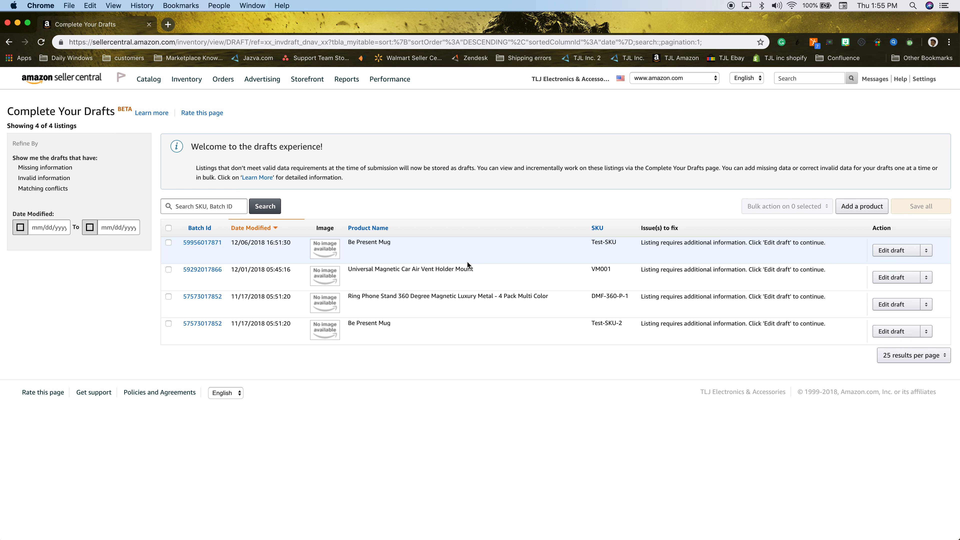
Go back from the drafts through Manage Inventory to the Seller Central home page
right_click(378, 203)
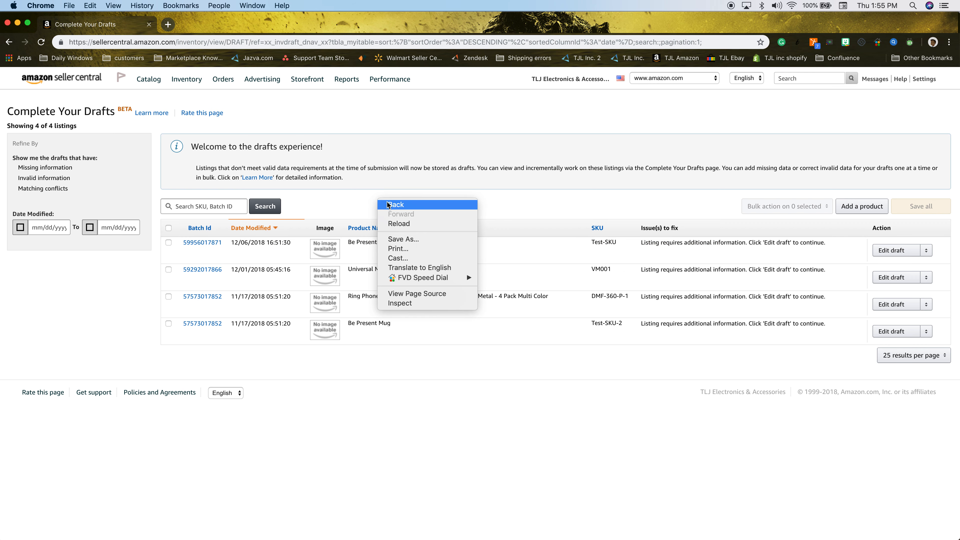
left_click(408, 208)
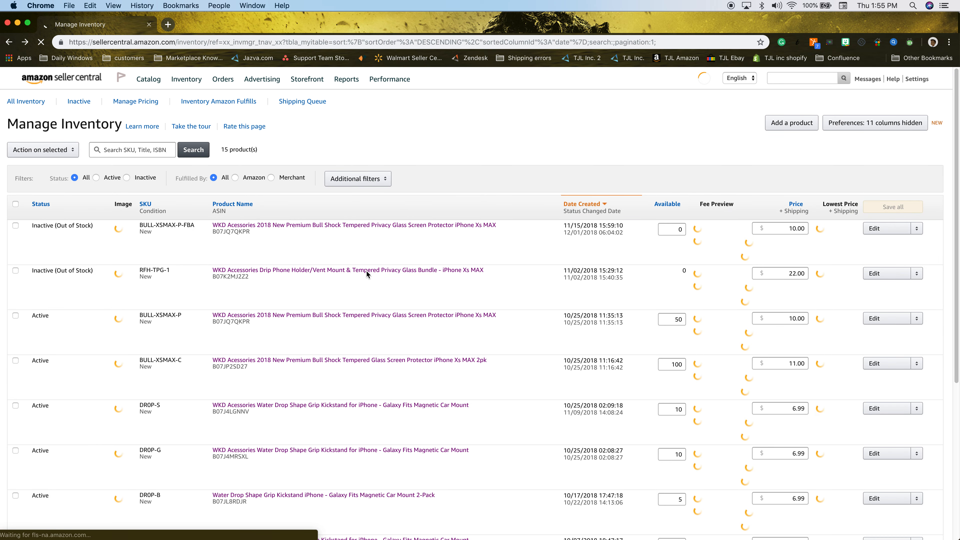
right_click(385, 146)
left_click(407, 147)
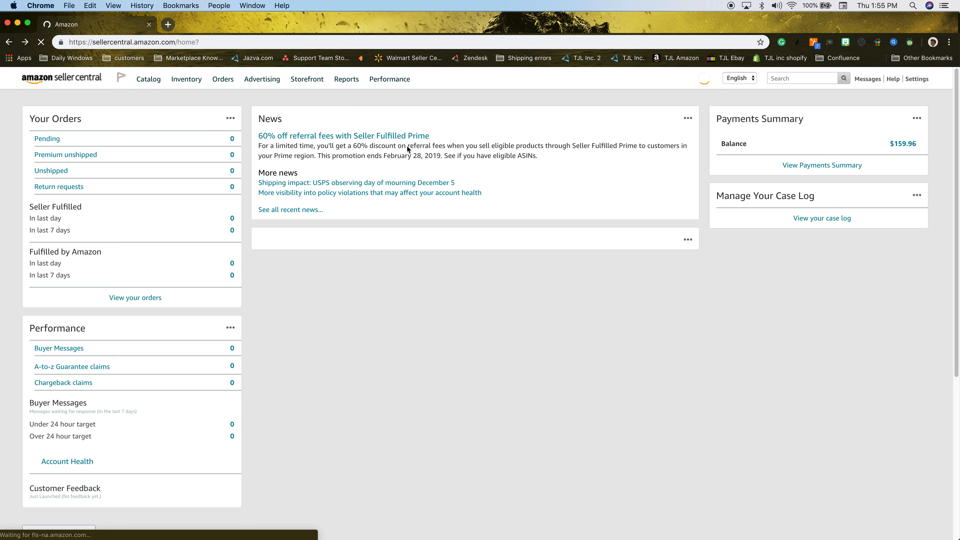
Leave Seller Central, switch to the TJLinc Shopify admin and open the Be Present Mug from its product list
right_click(392, 272)
left_click(418, 276)
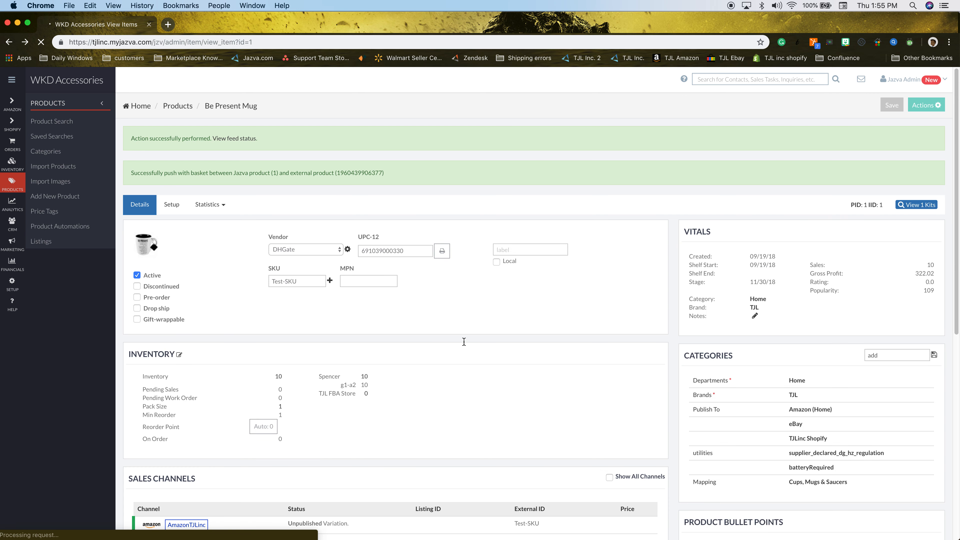
left_click(15, 128)
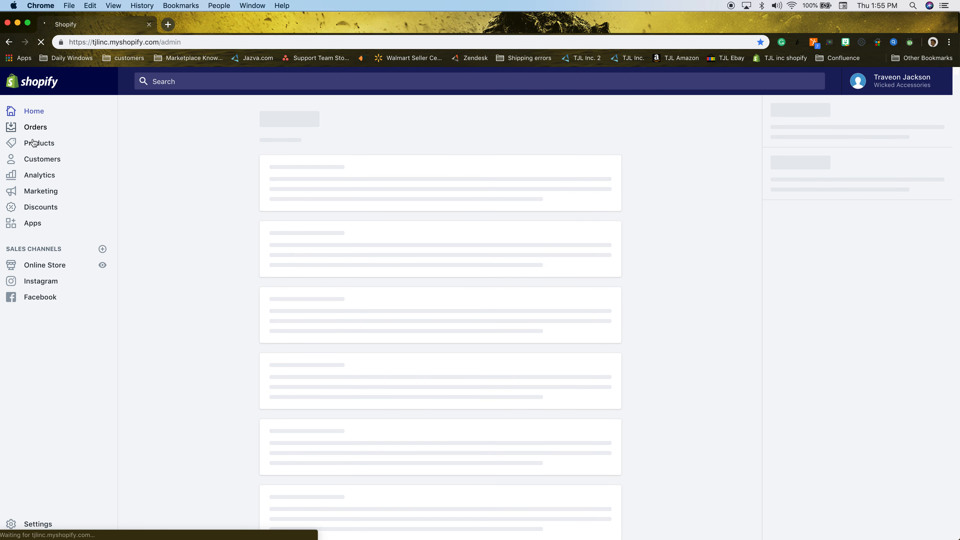
left_click(43, 145)
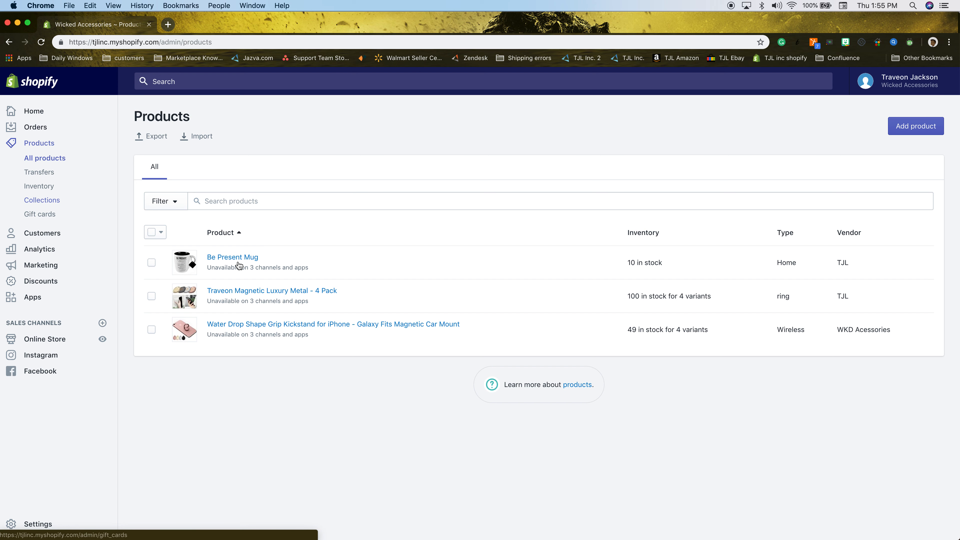
left_click(240, 261)
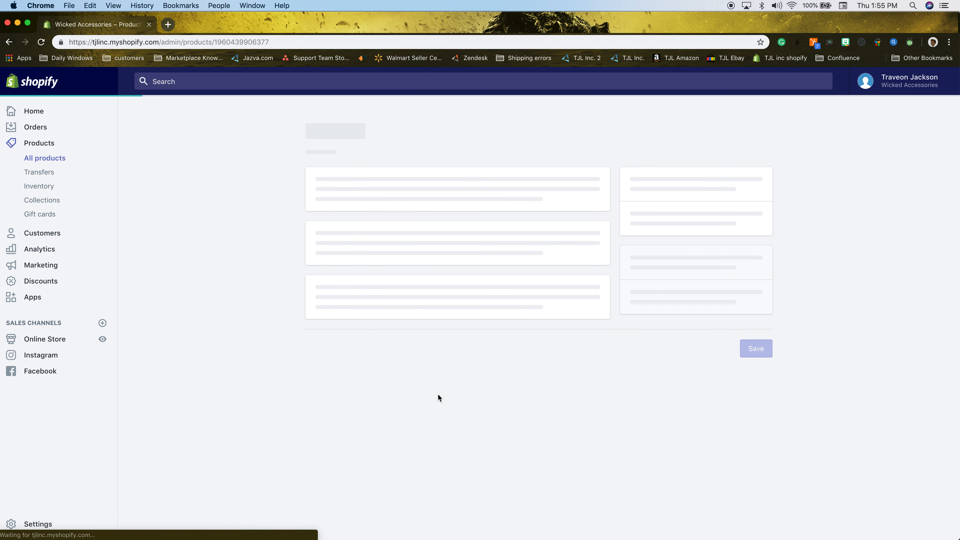
Review the Be Present Mug's Shopify description, image, pricing, inventory, shipping and product availability
scroll(404, 411, "down", 10)
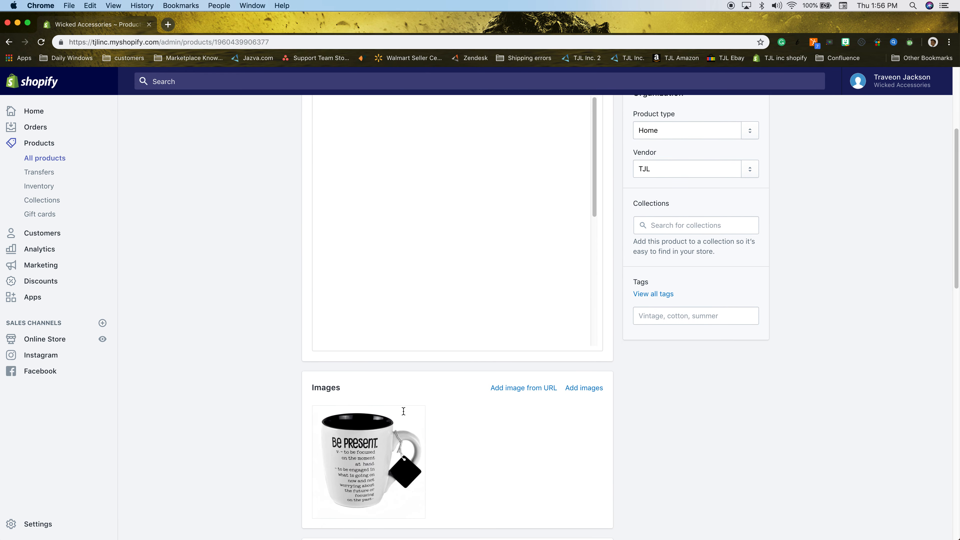
scroll(403, 414, "down", 6)
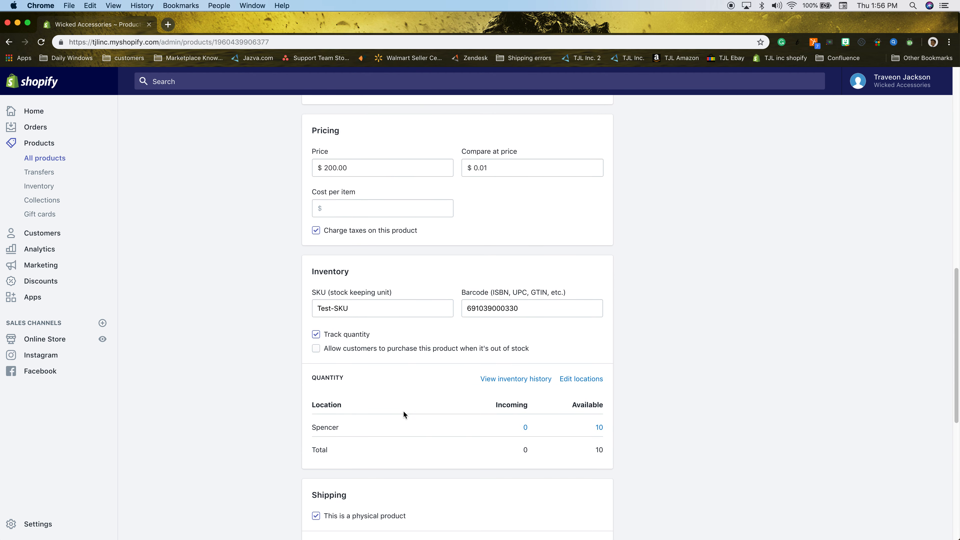
scroll(403, 411, "up", 2)
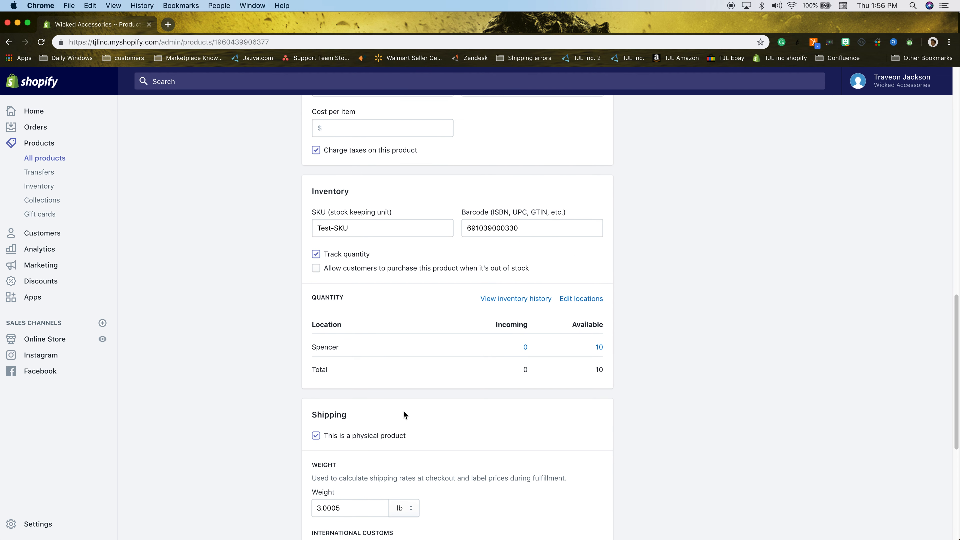
scroll(422, 397, "up", 7)
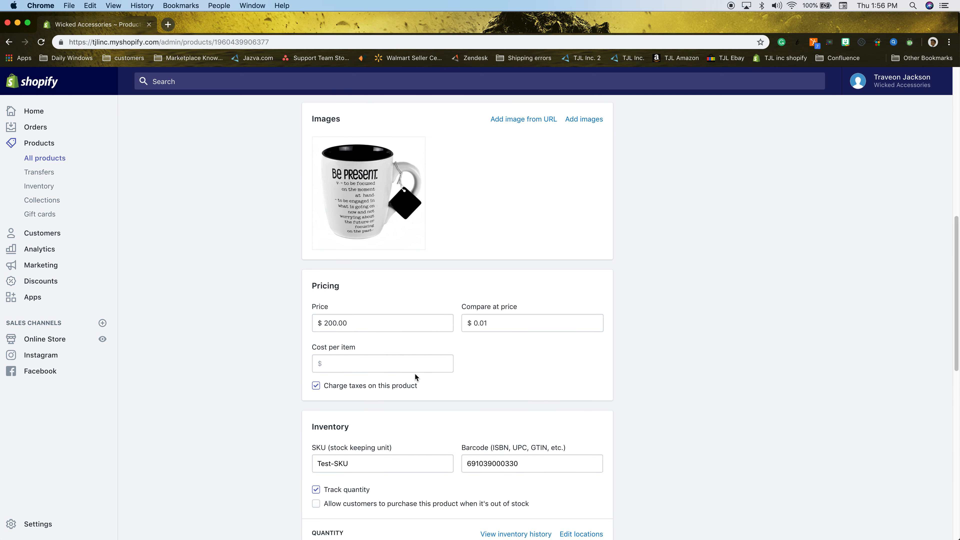
scroll(423, 373, "up", 7)
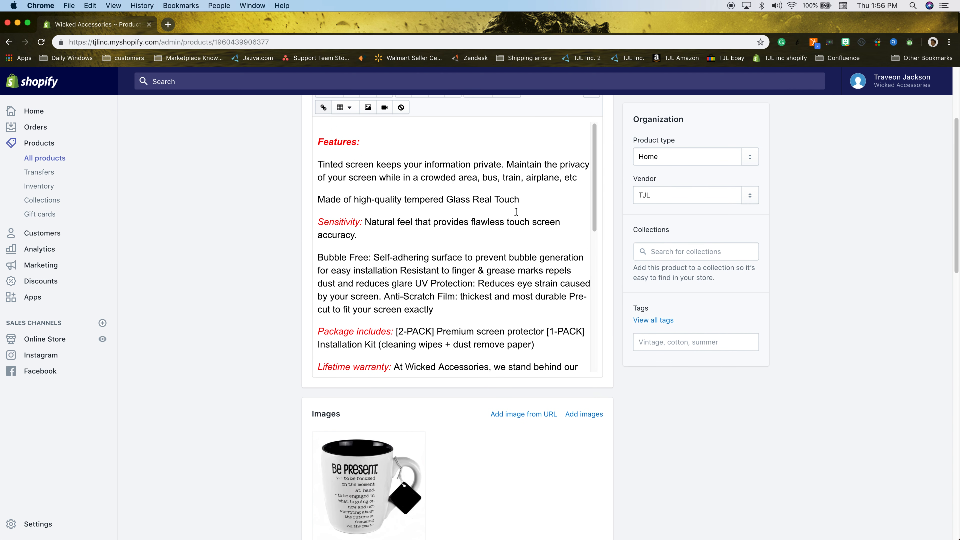
scroll(463, 224, "down", 5)
scroll(463, 223, "down", 3)
scroll(276, 282, "up", 4)
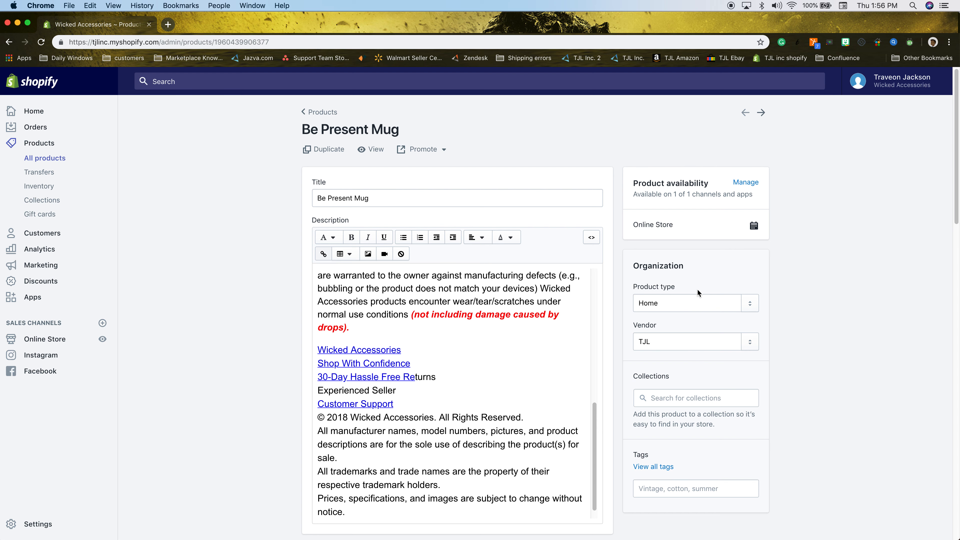
scroll(326, 166, "up", 1)
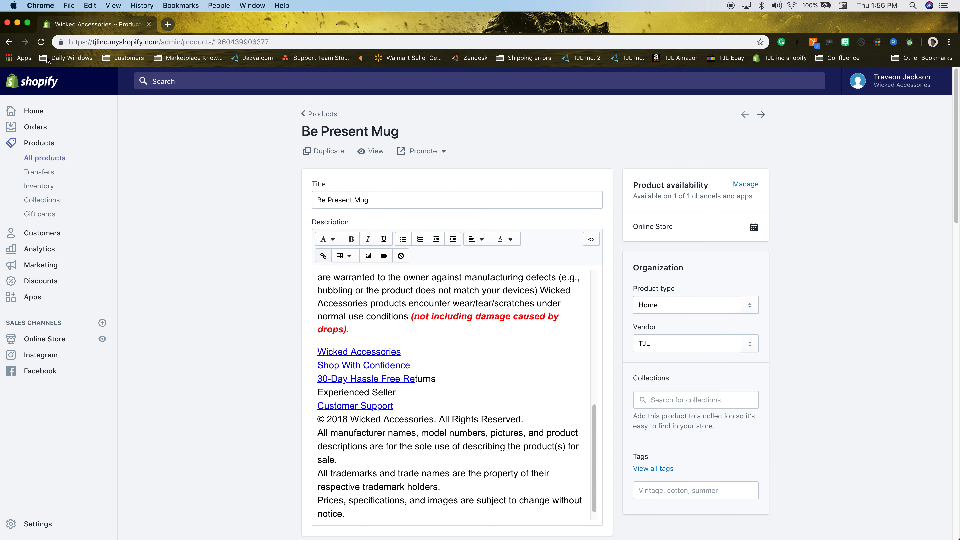
Return to the Shopify product list and open the Be Present Mug's Jazva product page in a new browser tab
left_click(9, 42)
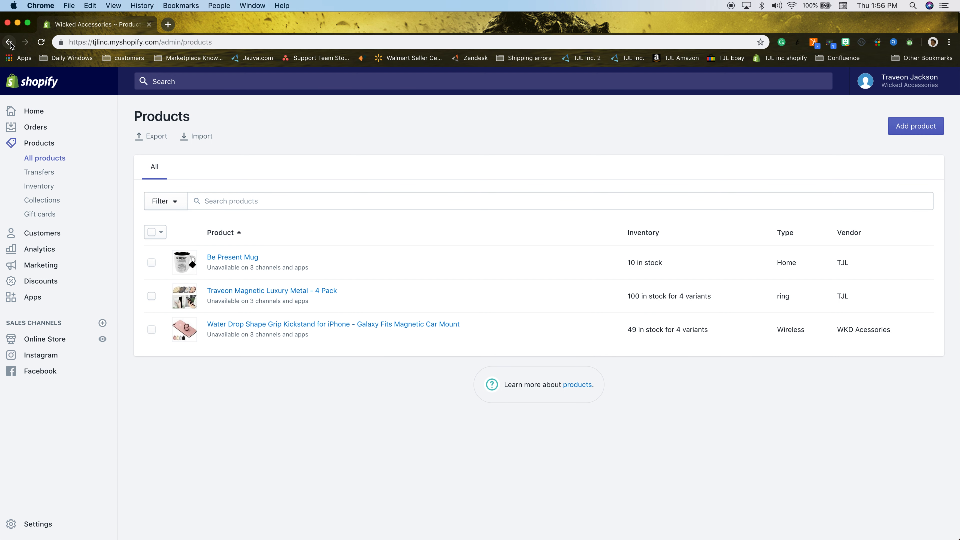
left_click(9, 43)
left_click(10, 47)
left_click(168, 24)
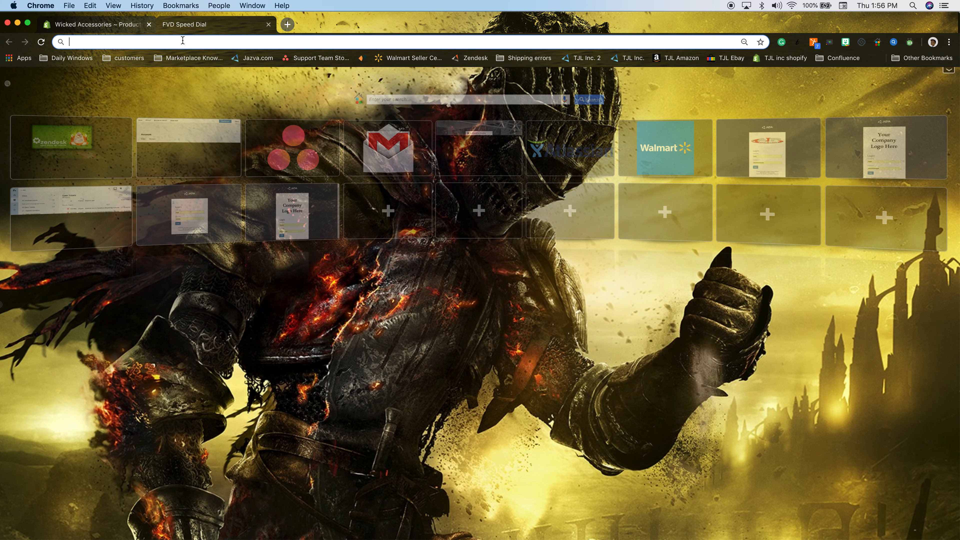
type("tj")
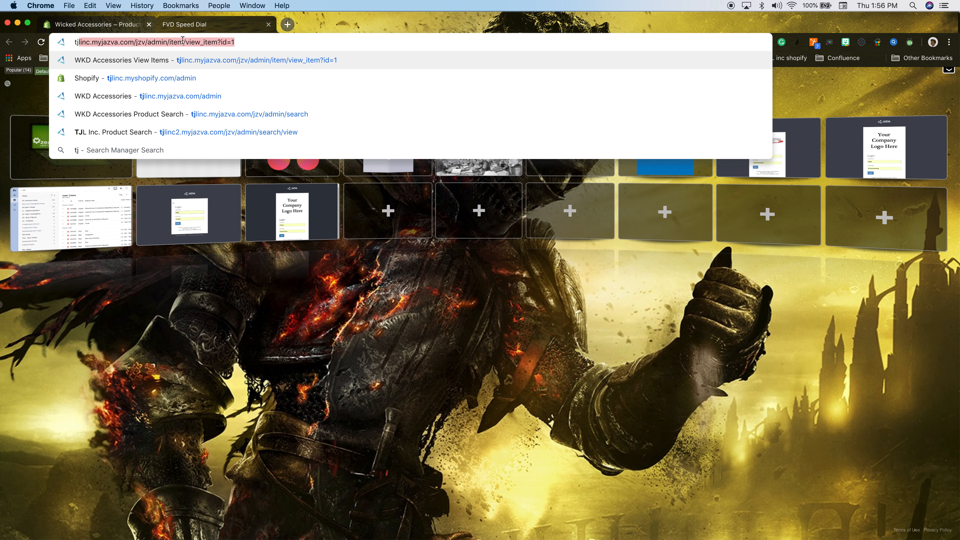
key("Return")
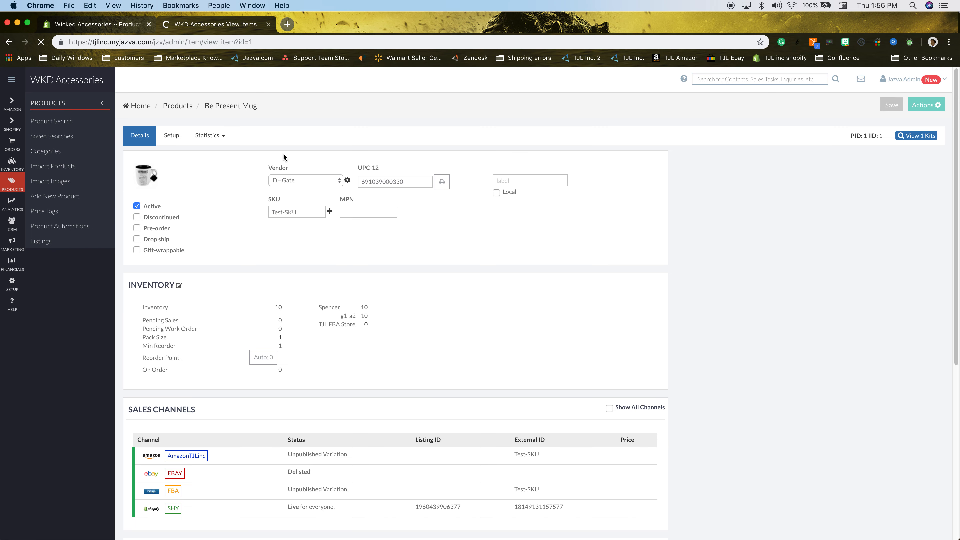
Open the product's TJL eBay mapping from its sales channels and push the updates to eBay
scroll(431, 308, "down", 5)
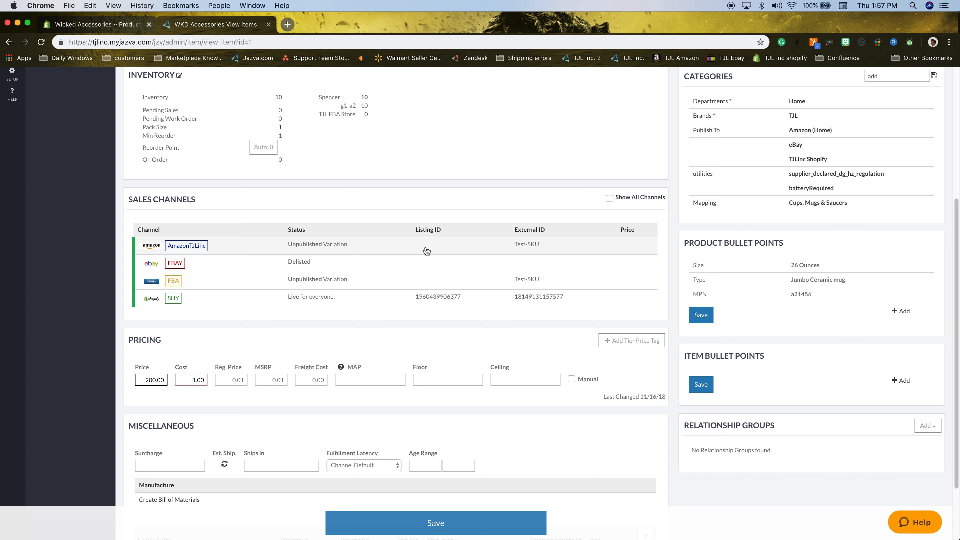
left_click(426, 266)
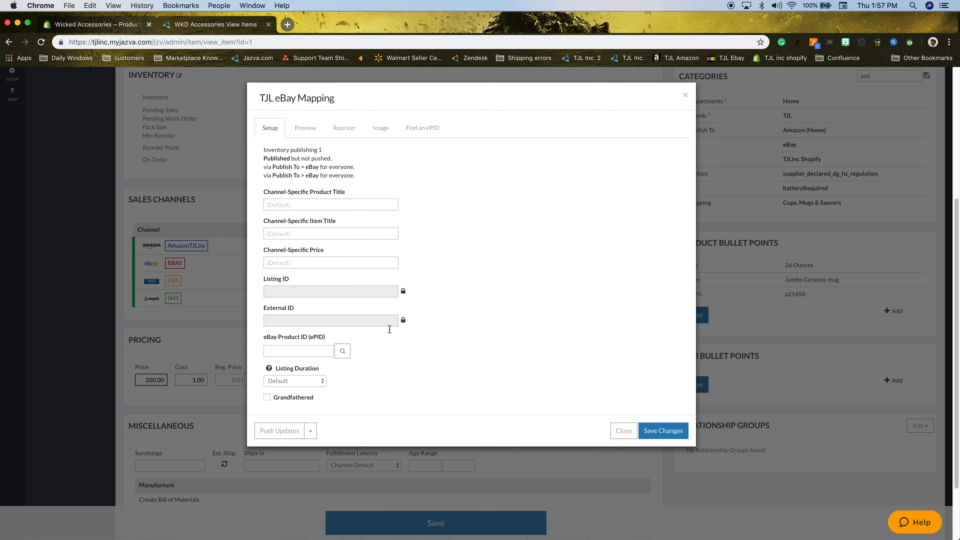
left_click(283, 431)
key("Return")
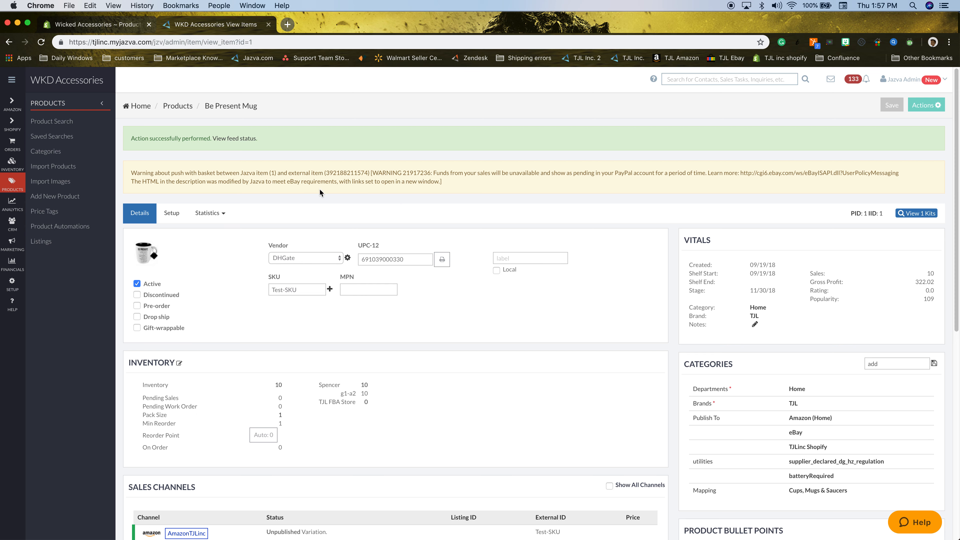
Review the eBay push messages and the status of each sales channel on the product's details page
scroll(423, 316, "down", 5)
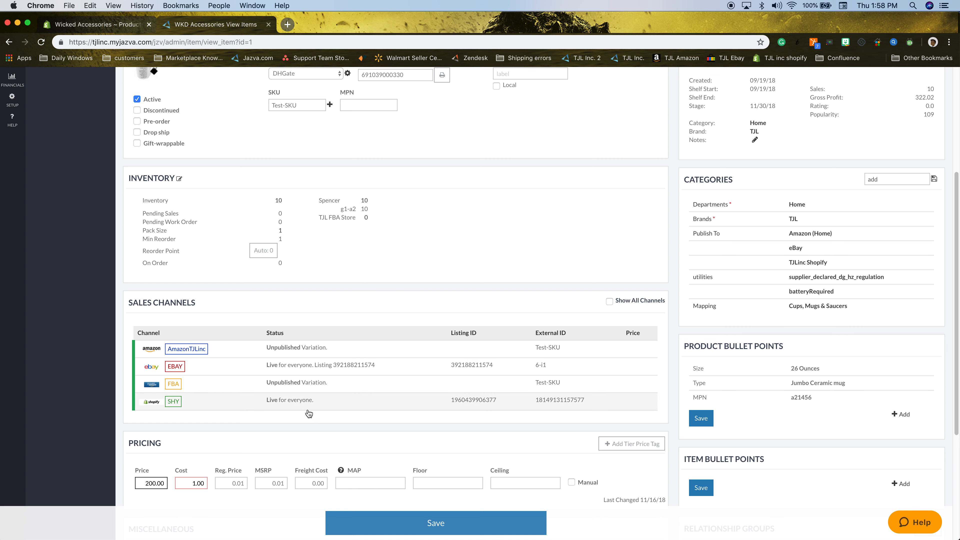
scroll(444, 269, "up", 3)
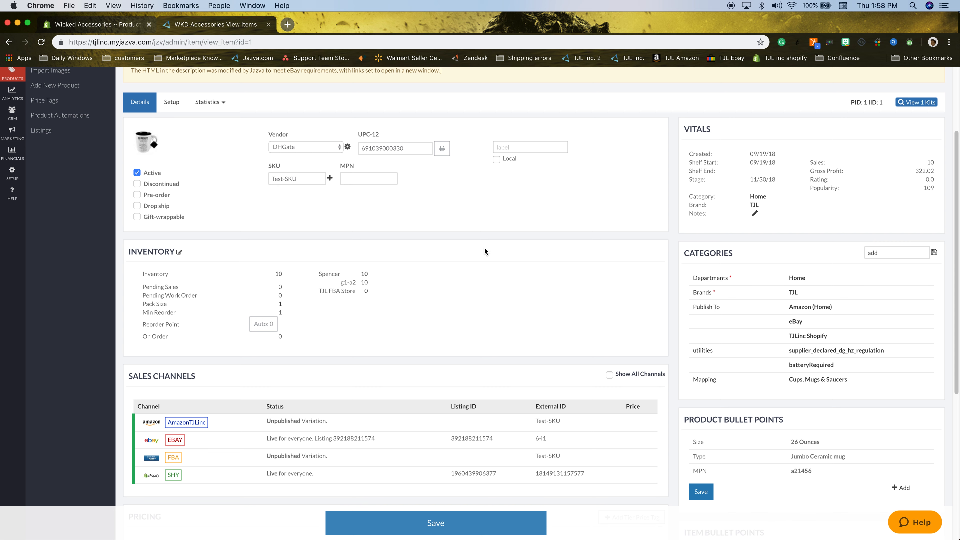
scroll(431, 314, "down", 1)
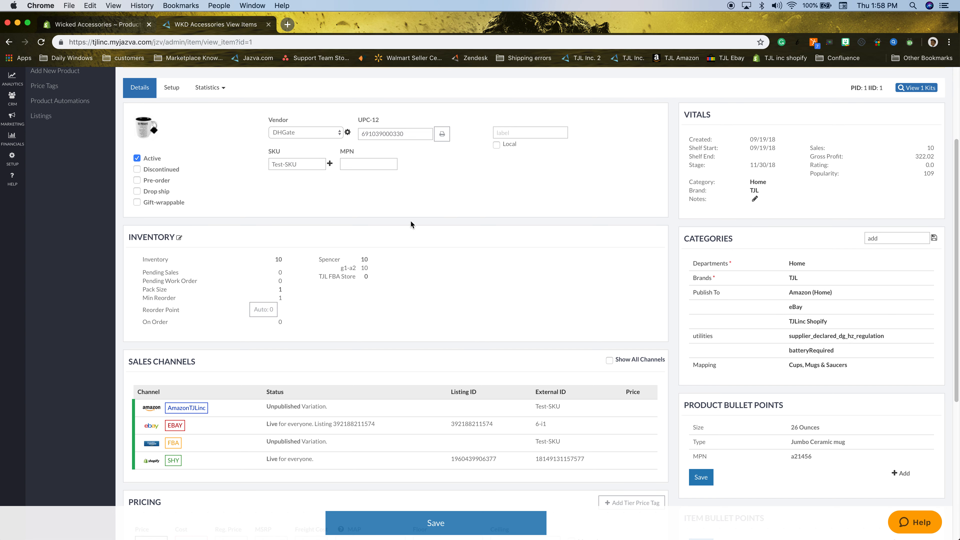
key("ctrl+Up")
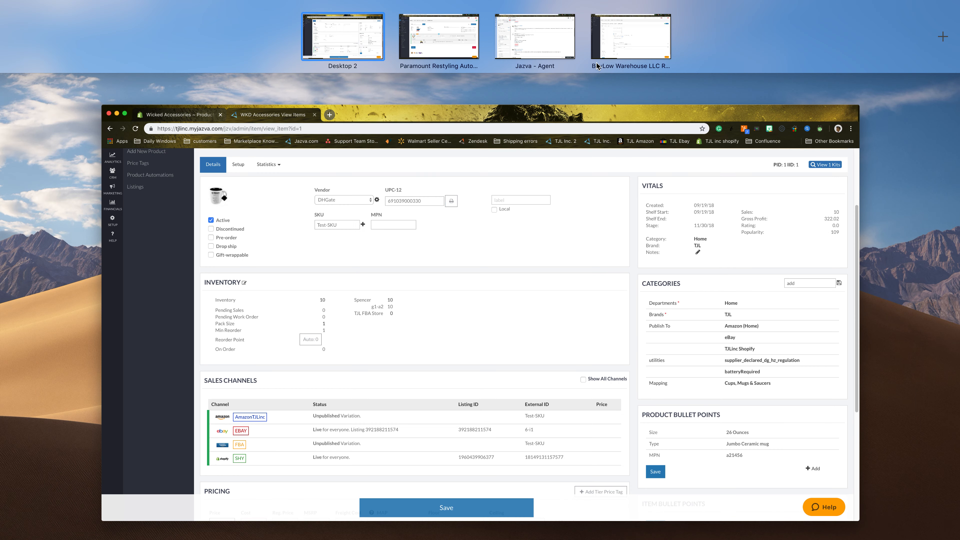
left_click_drag(620, 36, 620, 1)
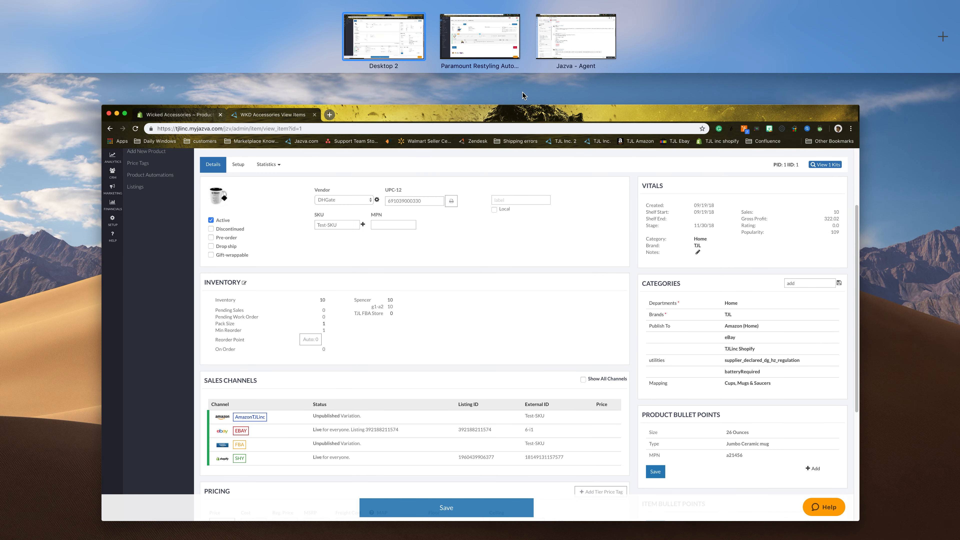
left_click_drag(528, 108, 959, 144)
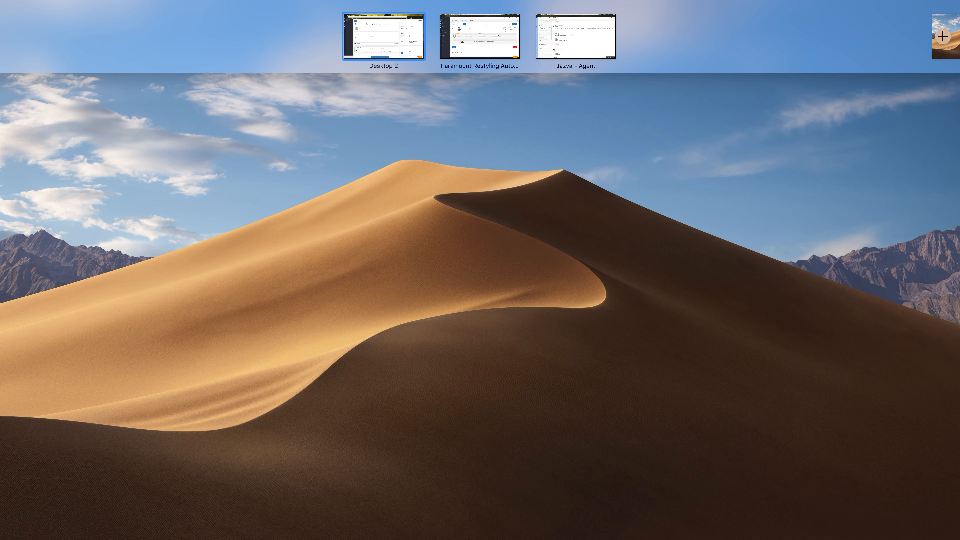
left_click(681, 326)
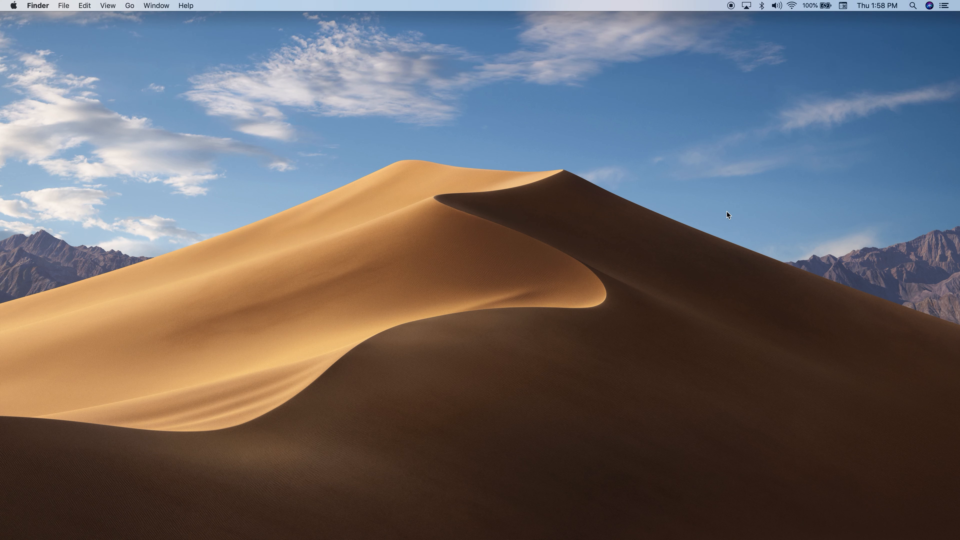